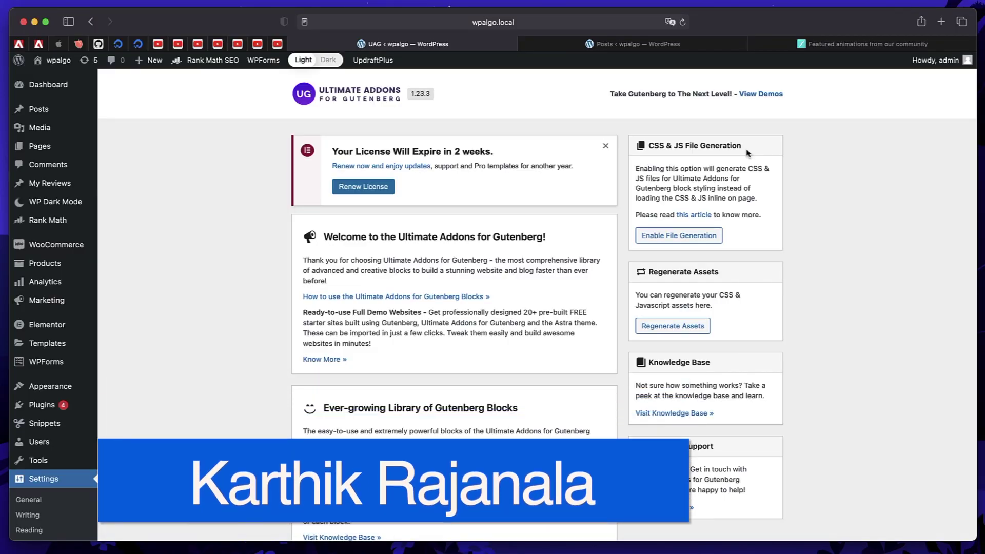
- Search Add New plugins for 'ultimate addons' and confirm the UAG plugin card shows Active
{"action": "scroll", "coordinate": [746, 152], "scroll_direction": "down", "scroll_amount": 10}
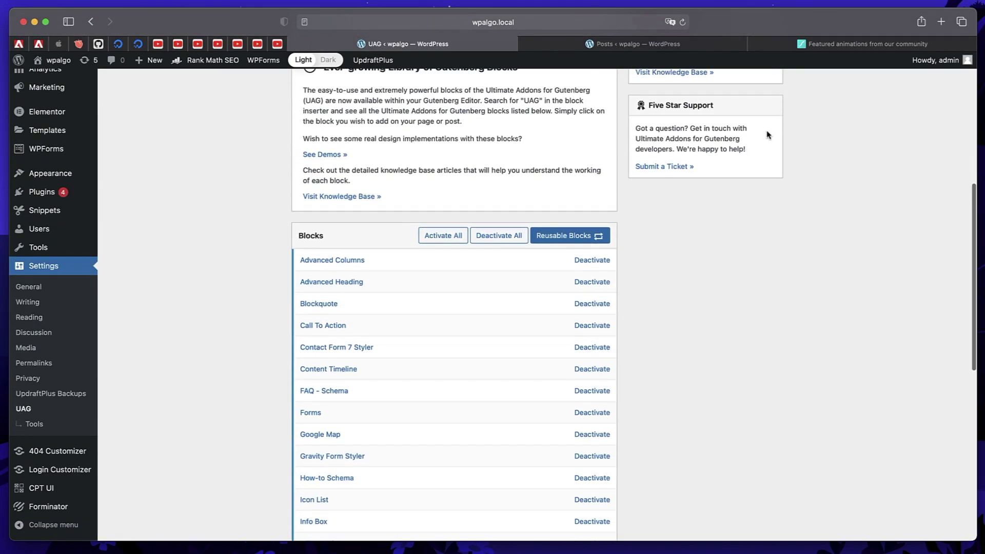
{"action": "left_click", "coordinate": [861, 44]}
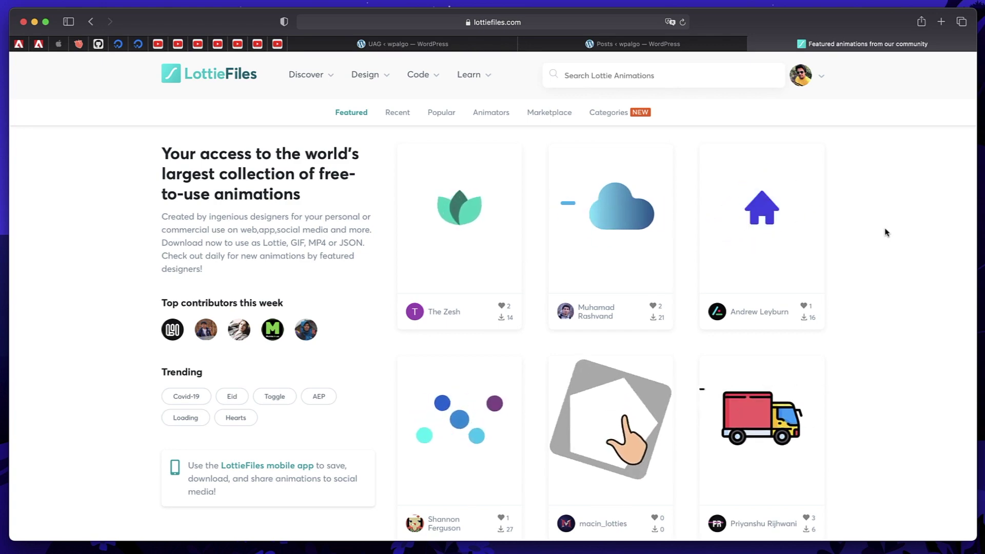
{"action": "left_click", "coordinate": [401, 44]}
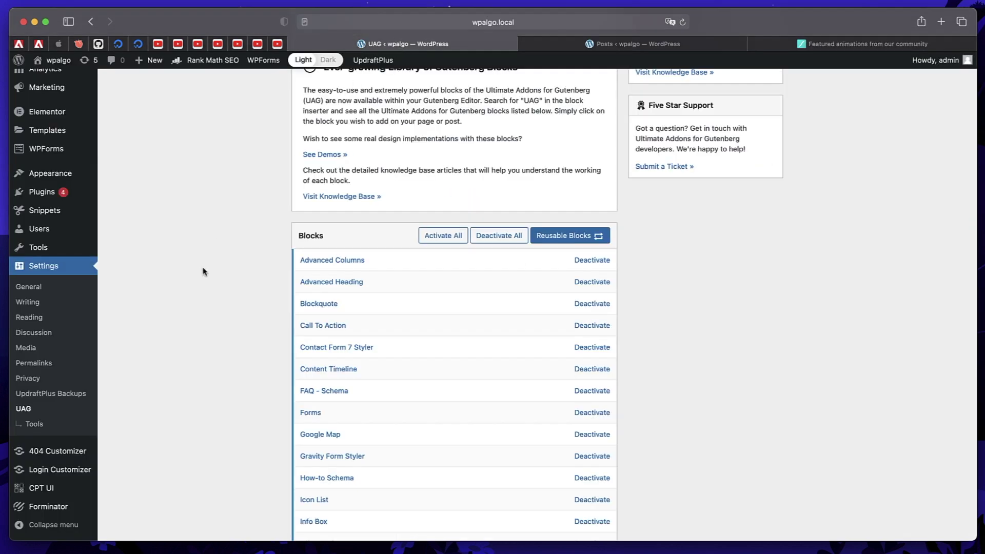
{"action": "scroll", "coordinate": [203, 271], "scroll_direction": "up", "scroll_amount": 10}
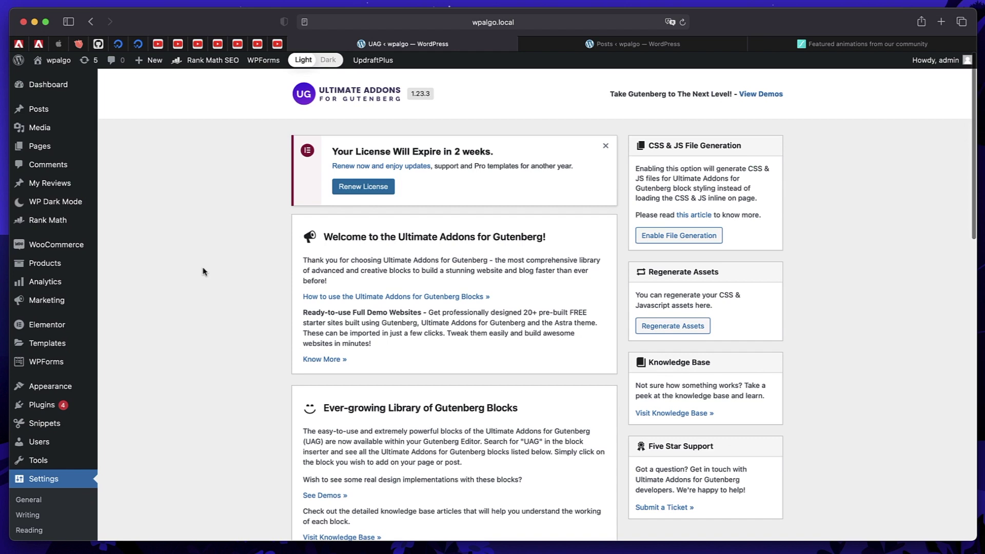
{"action": "mouse_move", "coordinate": [75, 409]}
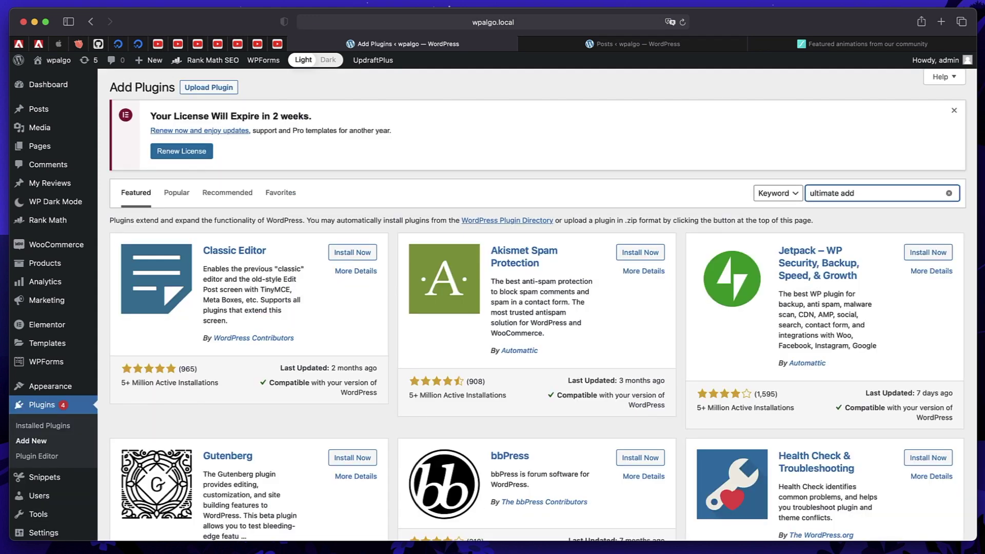
{"action": "type", "text": "s"}
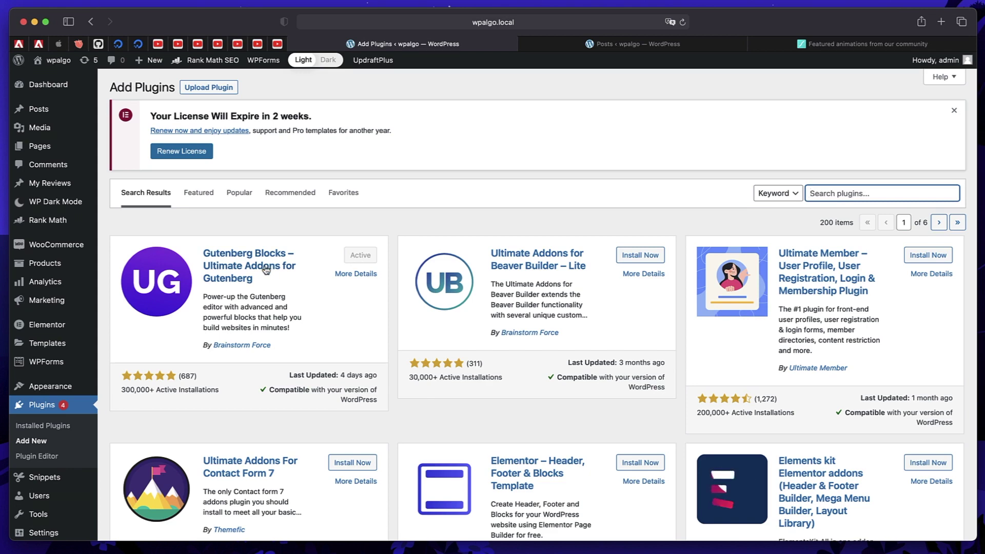
- Open Settings > UAG and scroll the Blocks list to confirm Lottie is active
{"action": "scroll", "coordinate": [266, 267], "scroll_direction": "down", "scroll_amount": 5}
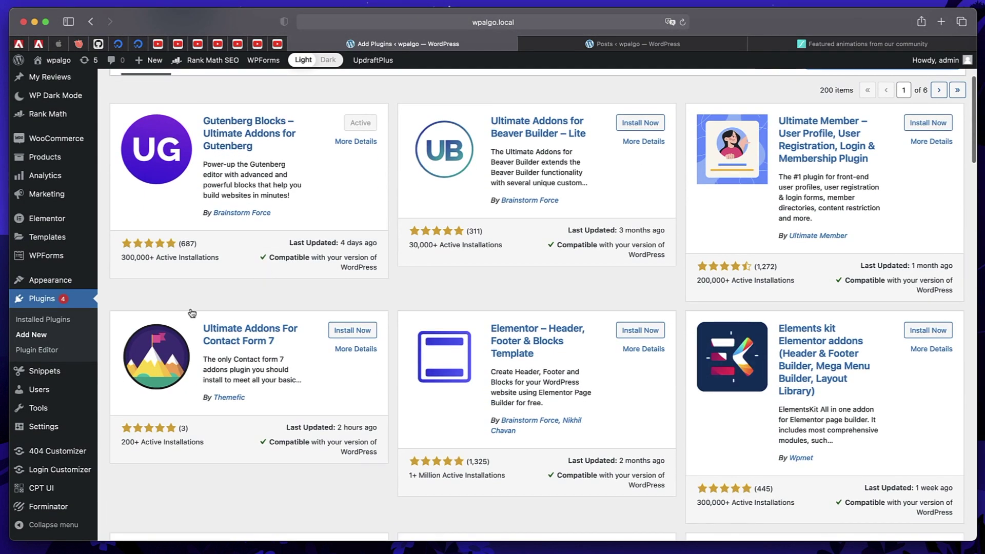
{"action": "mouse_move", "coordinate": [51, 437]}
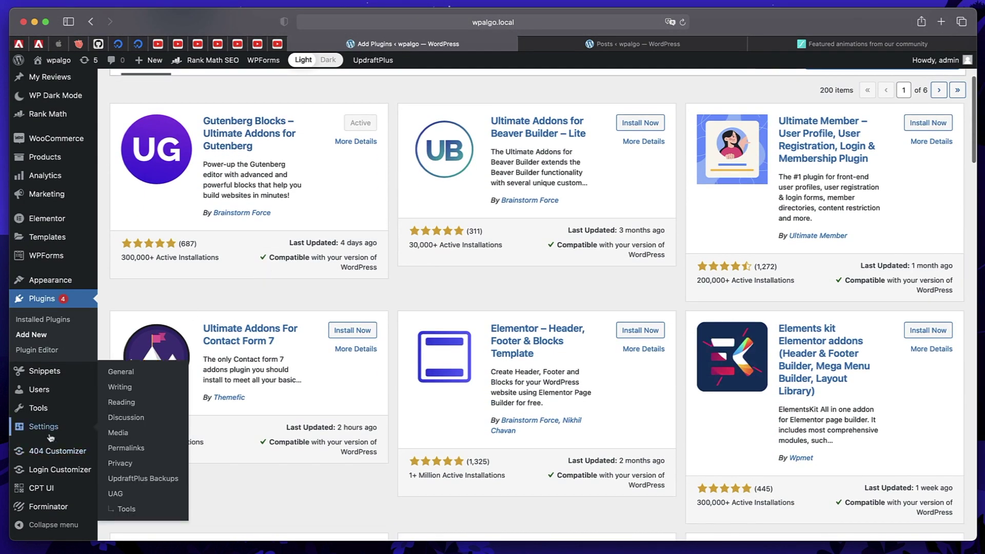
{"action": "left_click", "coordinate": [118, 493]}
{"action": "scroll", "coordinate": [282, 451], "scroll_direction": "down", "scroll_amount": 10}
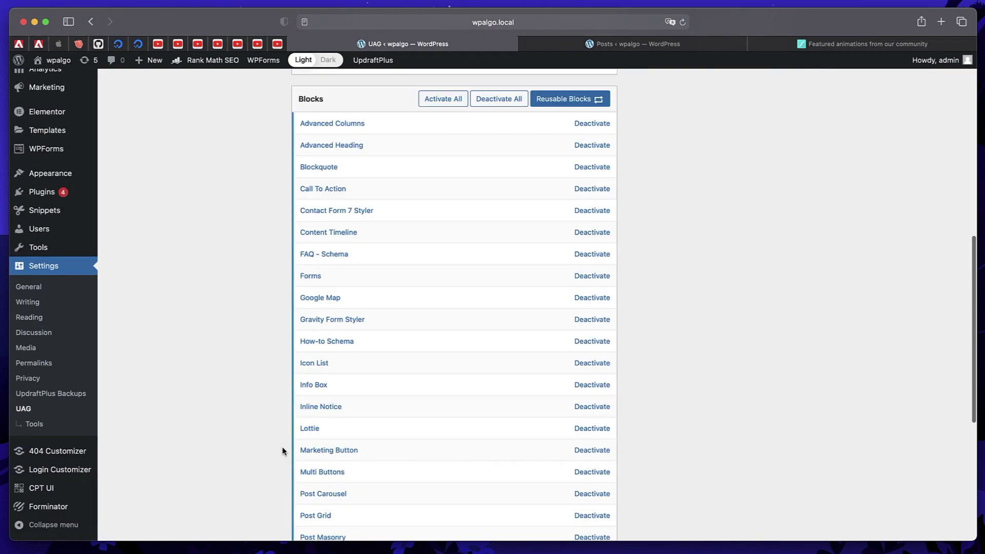
{"action": "scroll", "coordinate": [339, 308], "scroll_direction": "up", "scroll_amount": 8}
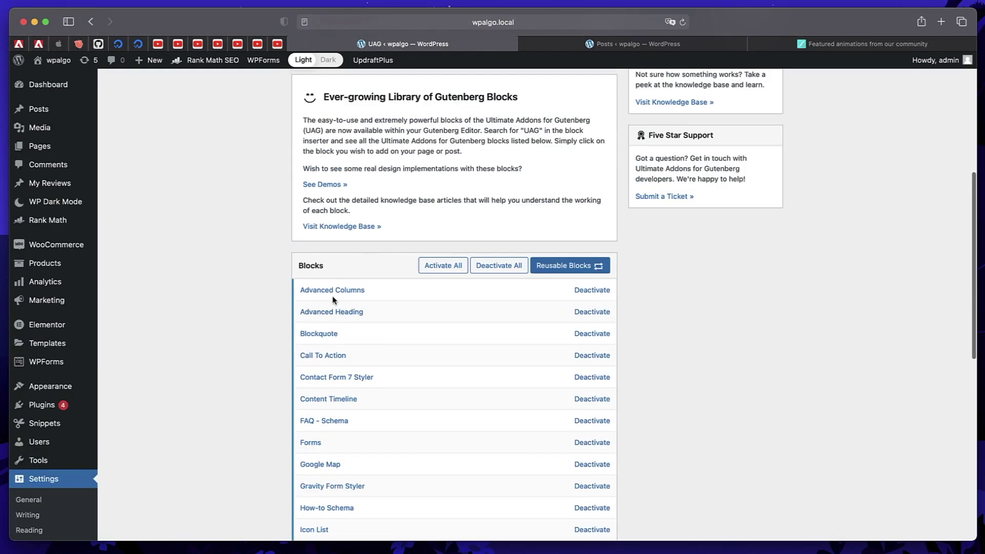
{"action": "scroll", "coordinate": [415, 403], "scroll_direction": "down", "scroll_amount": 7}
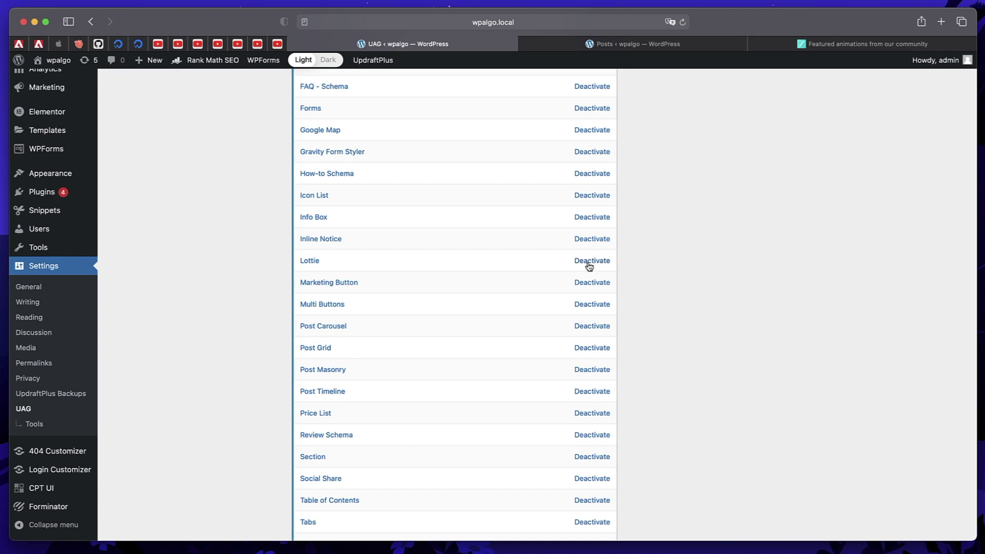
- Open the post and insert a Lottie block after the paragraph ending 'like).' using /lo
{"action": "left_click", "coordinate": [636, 47]}
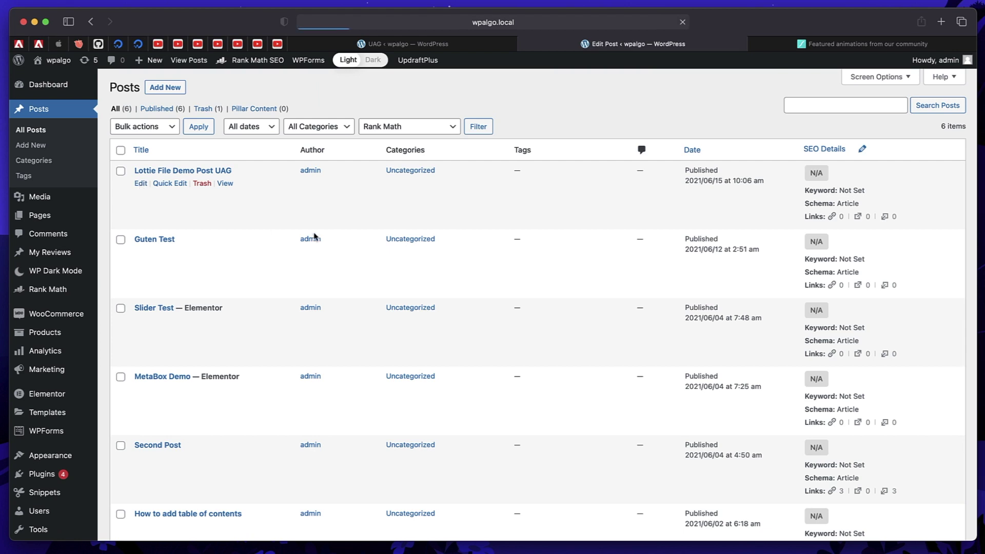
{"action": "scroll", "coordinate": [453, 260], "scroll_direction": "down", "scroll_amount": 3}
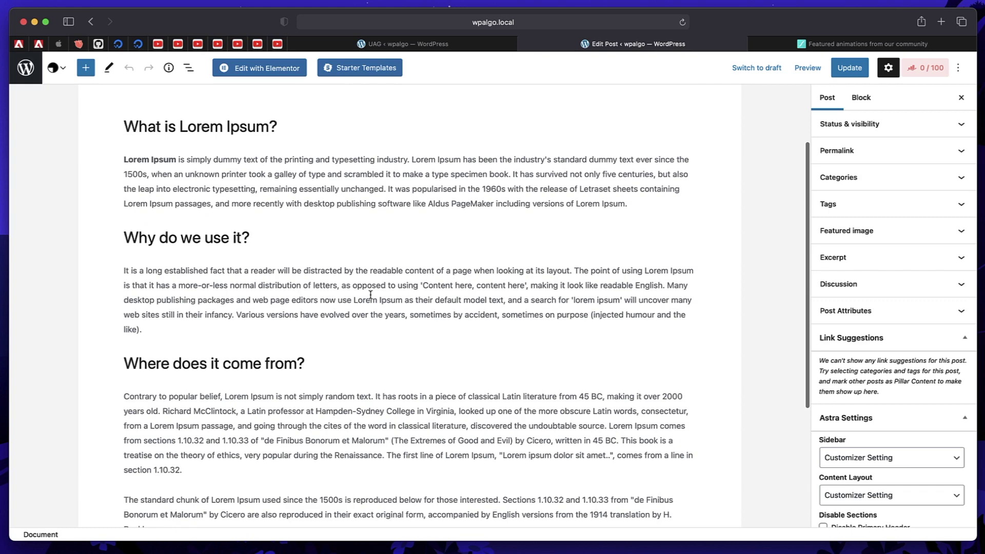
{"action": "scroll", "coordinate": [371, 295], "scroll_direction": "down", "scroll_amount": 5}
{"action": "scroll", "coordinate": [370, 294], "scroll_direction": "up", "scroll_amount": 2}
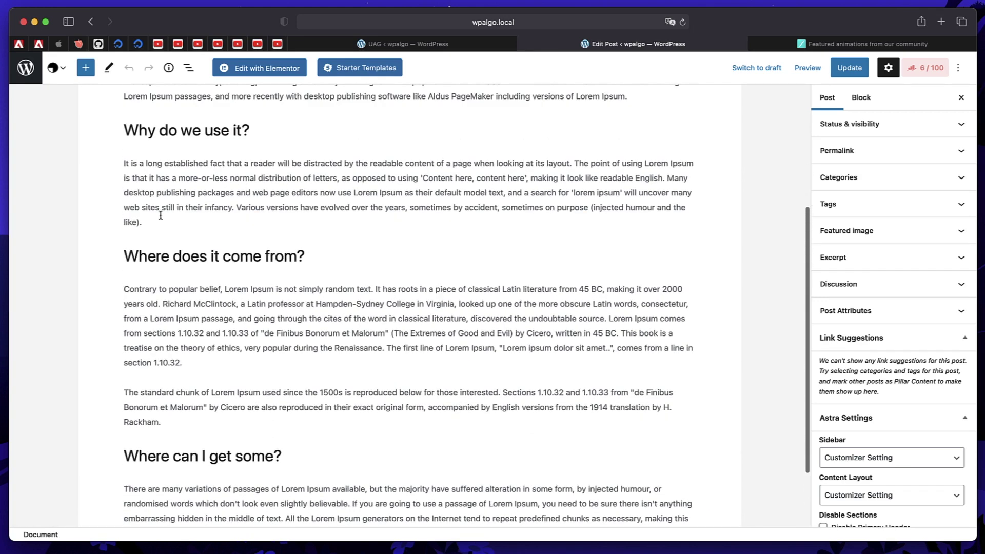
{"action": "left_click", "coordinate": [157, 216]}
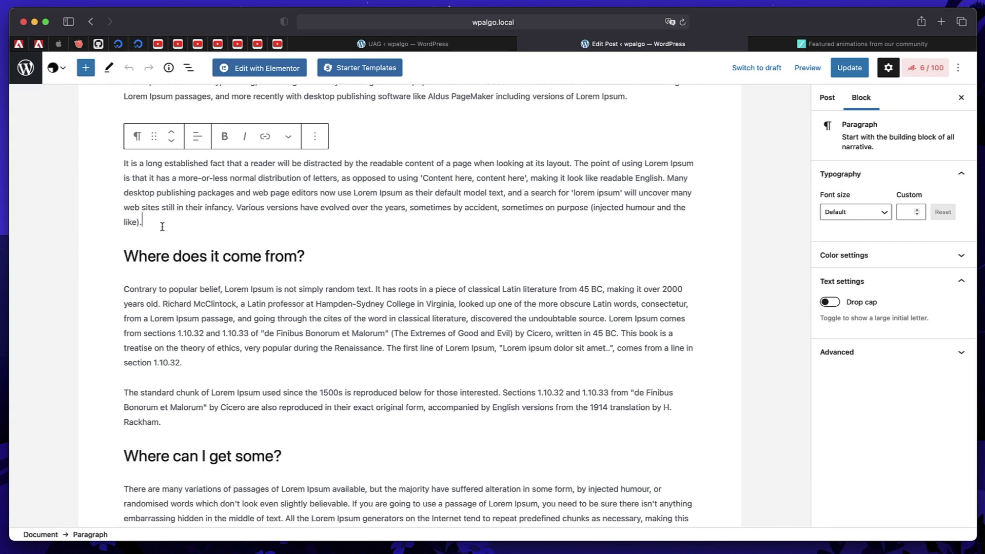
{"action": "key", "text": "Return"}
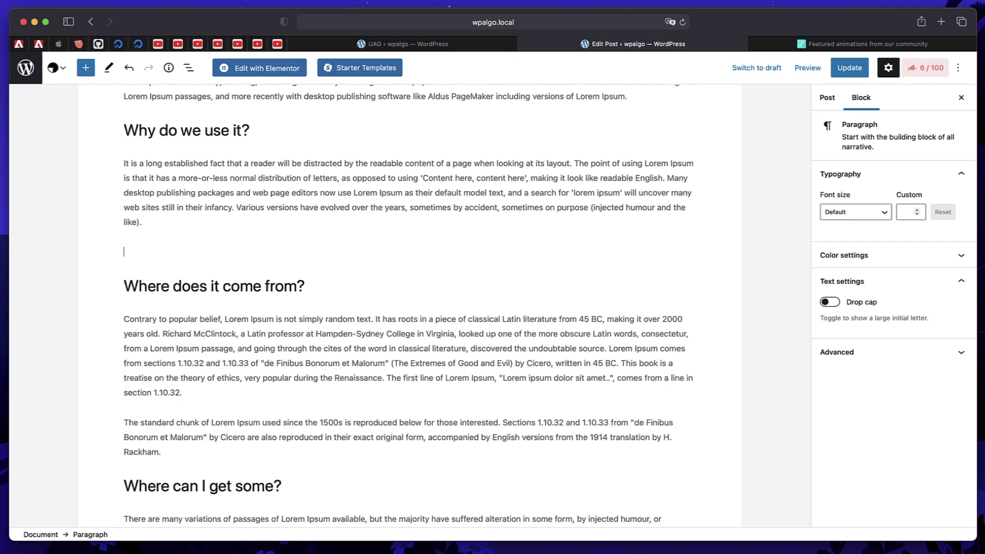
{"action": "type", "text": "/"}
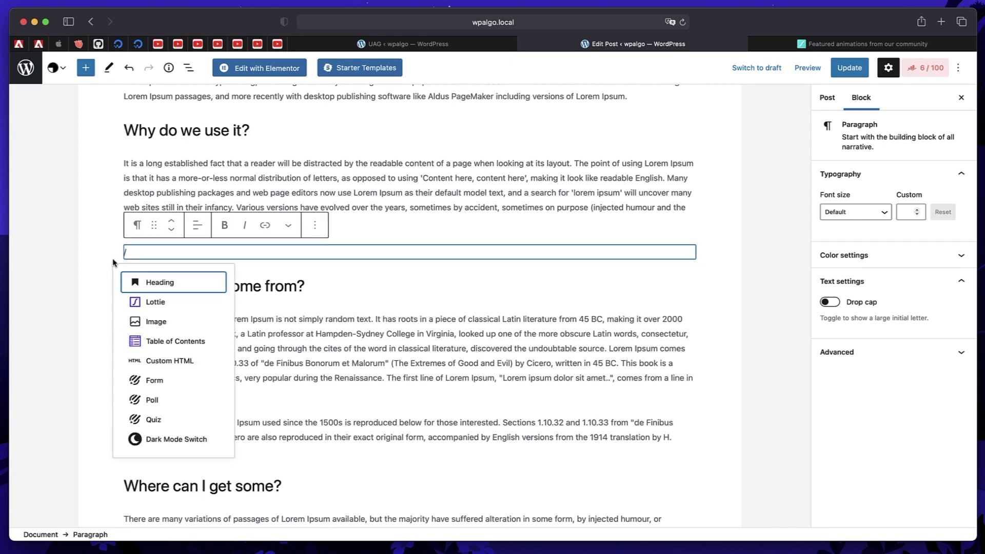
{"action": "type", "text": "lo"}
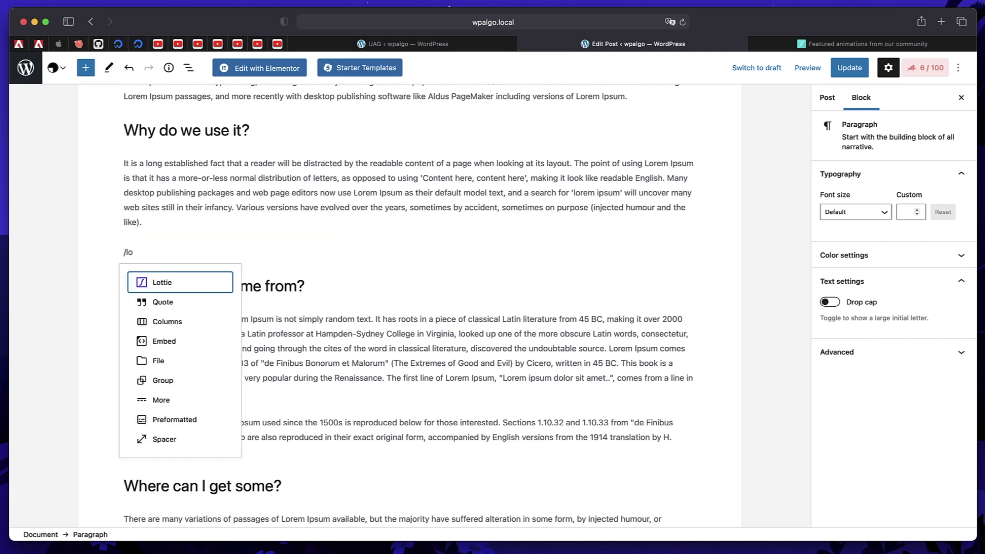
{"action": "left_click", "coordinate": [175, 288]}
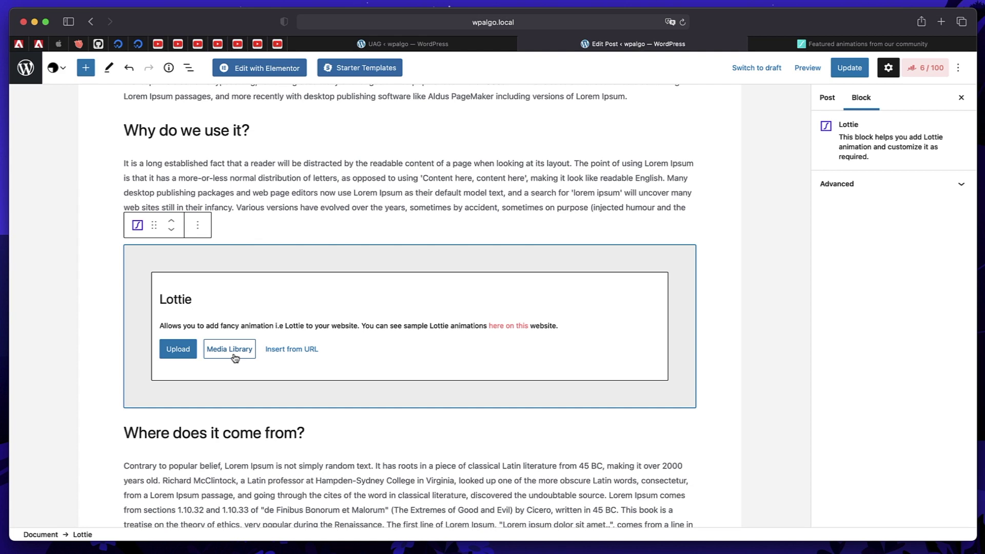
- Dismiss the Lottie block's empty Insert from URL box and move to the LottieFiles tab
{"action": "left_click", "coordinate": [304, 354]}
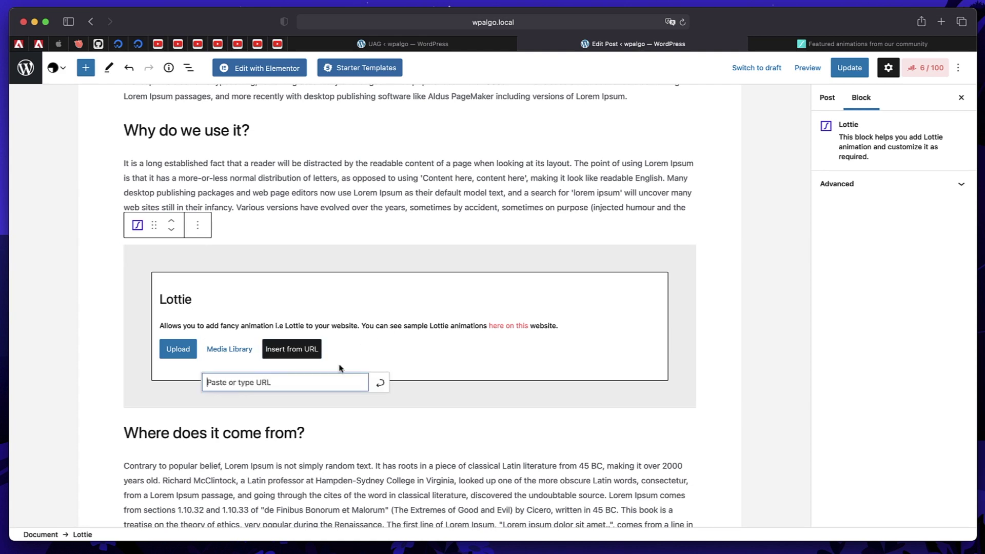
{"action": "left_click", "coordinate": [391, 350]}
{"action": "left_click", "coordinate": [866, 44]}
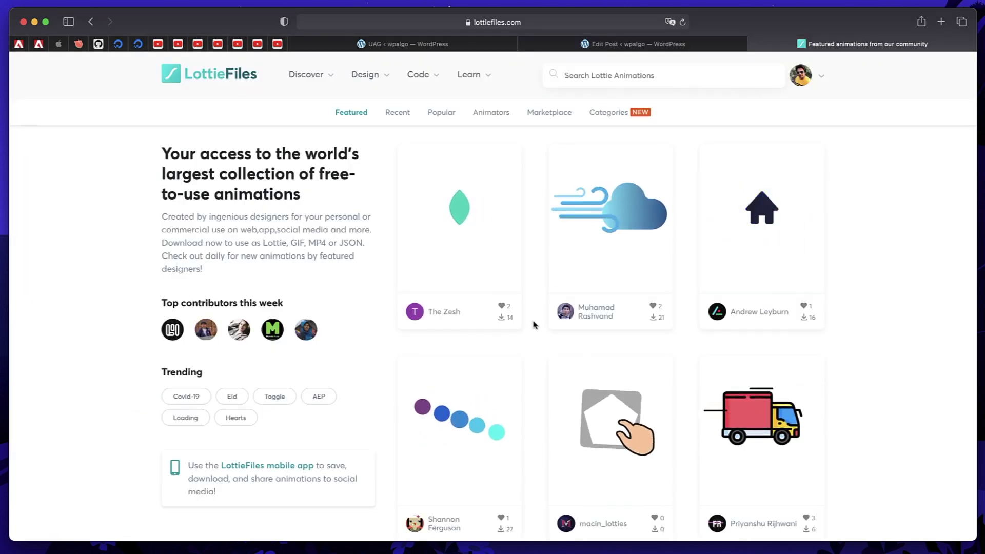
- Copy the windy icon cloud animation's Lottie Animation URL from its LottieFiles details
{"action": "left_click", "coordinate": [612, 199]}
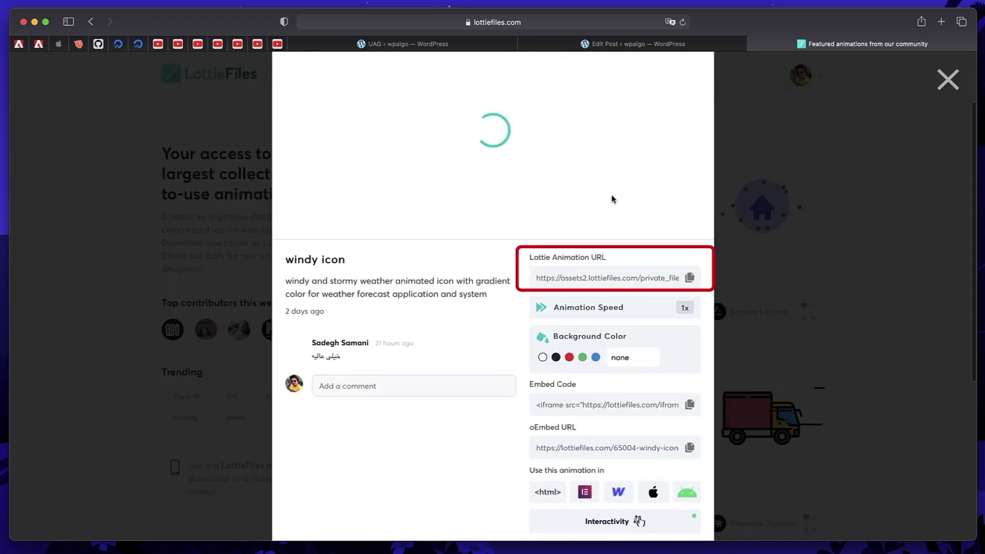
{"action": "left_click", "coordinate": [689, 285]}
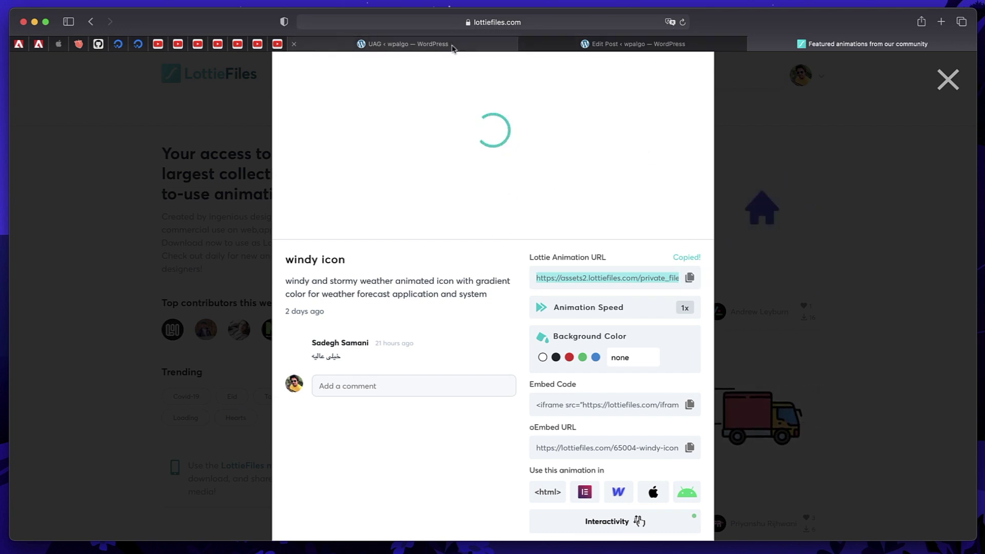
{"action": "left_click", "coordinate": [612, 45]}
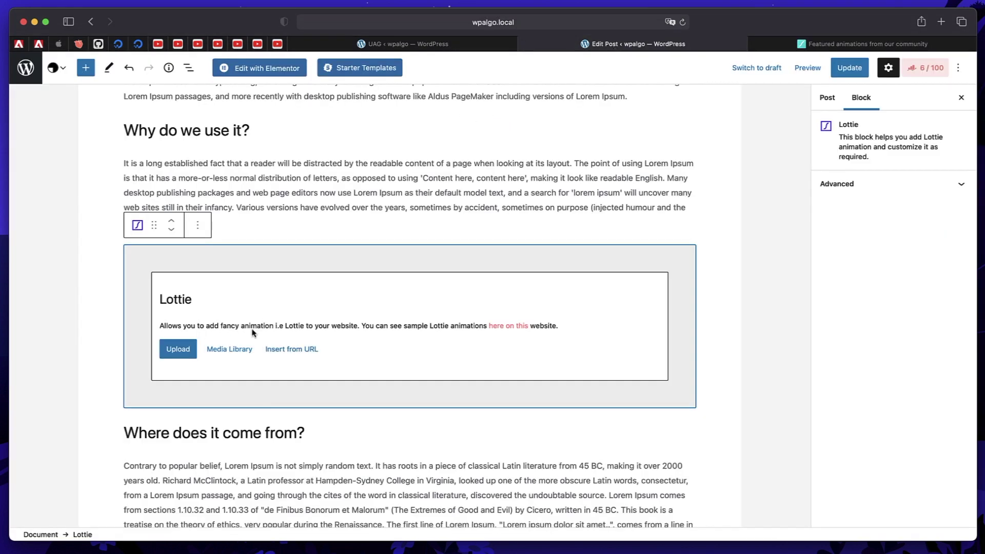
{"action": "left_click", "coordinate": [289, 351]}
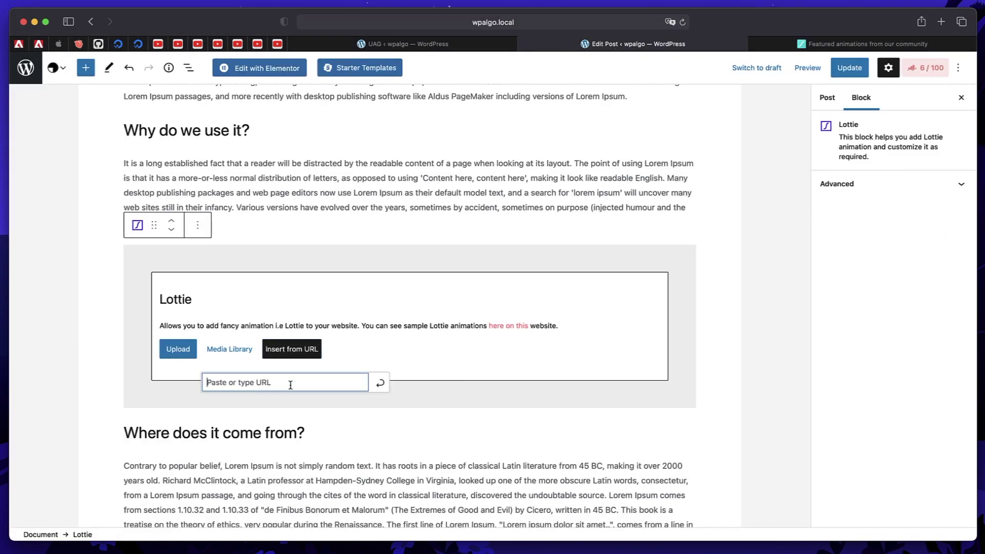
{"action": "key", "text": "super+v"}
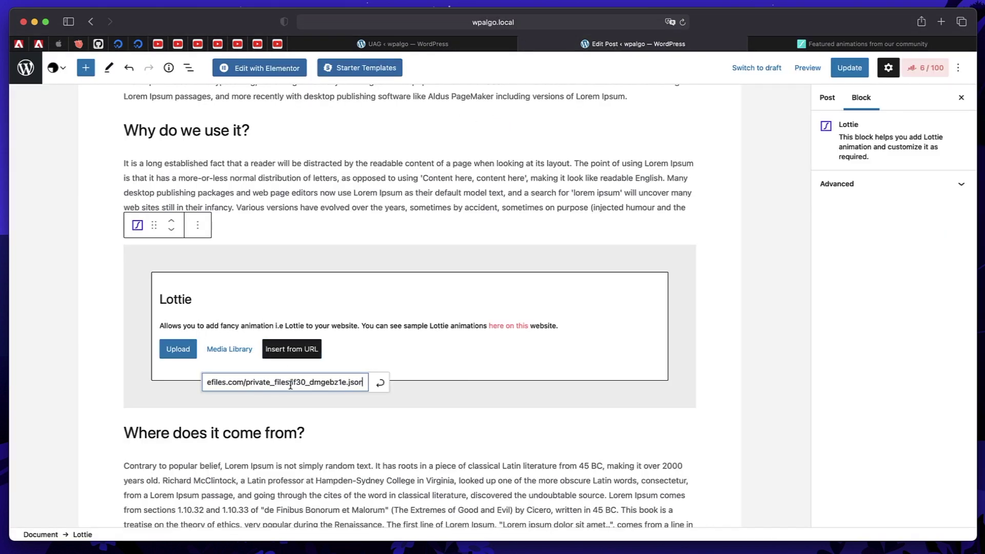
{"action": "left_click", "coordinate": [383, 385]}
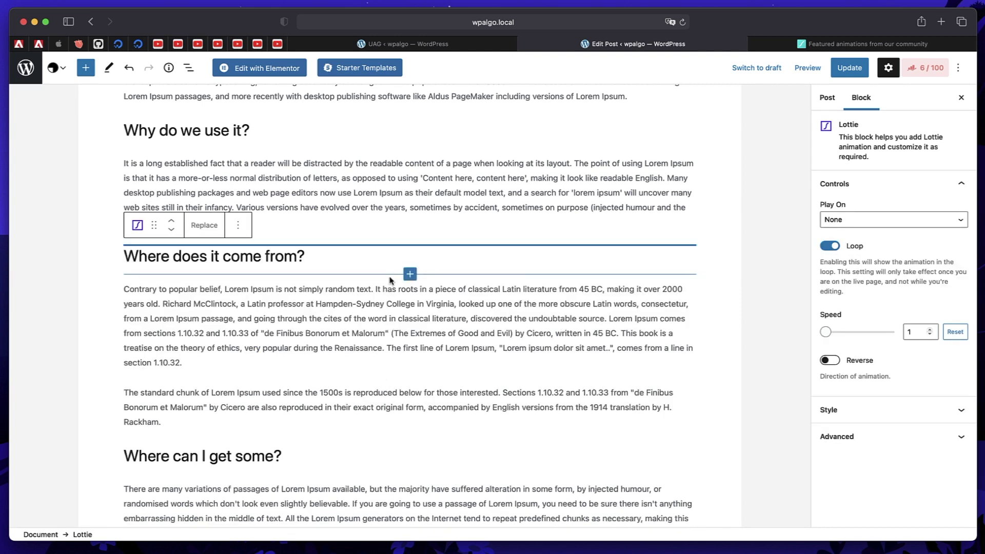
{"action": "scroll", "coordinate": [462, 268], "scroll_direction": "down", "scroll_amount": 3}
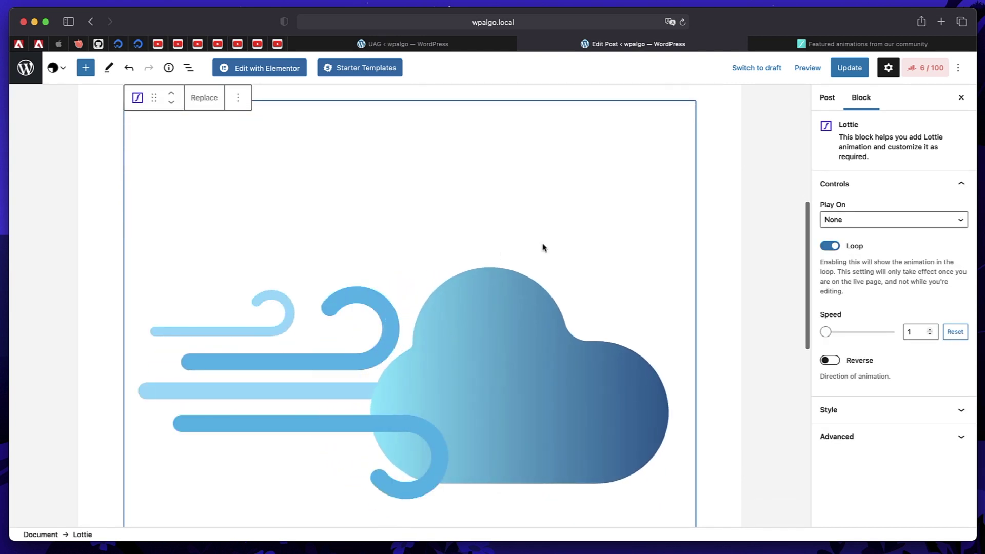
{"action": "scroll", "coordinate": [472, 328], "scroll_direction": "down", "scroll_amount": 2}
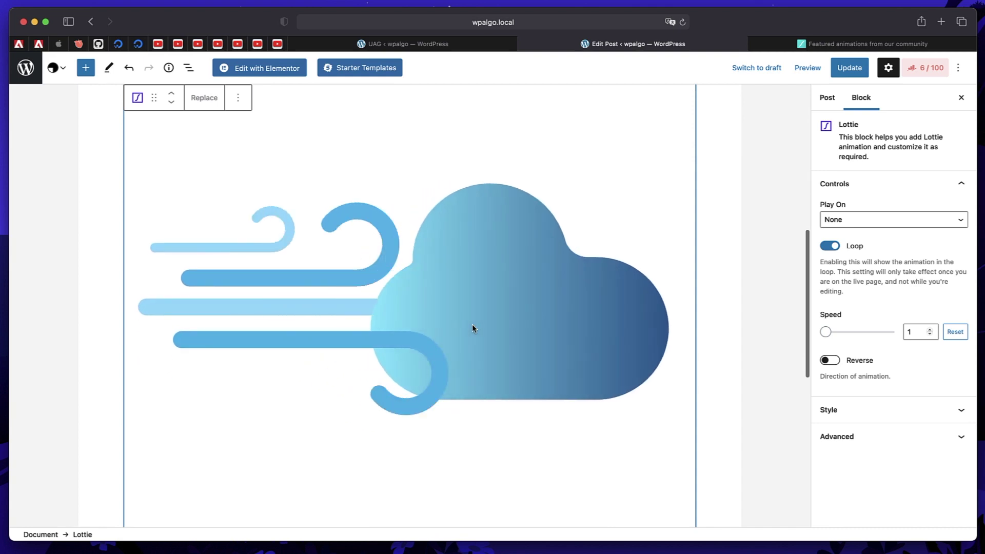
{"action": "left_click", "coordinate": [828, 332]}
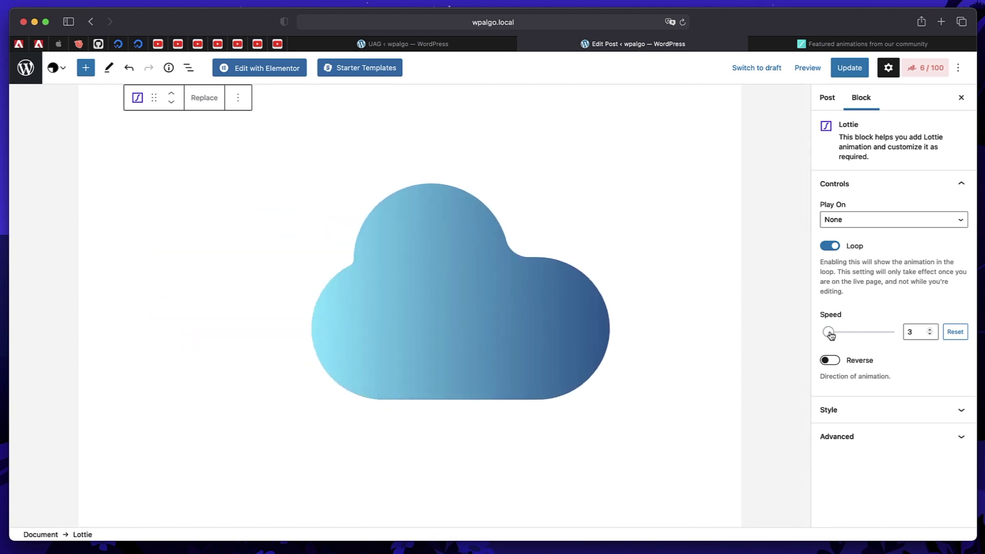
{"action": "mouse_move", "coordinate": [829, 332]}
{"action": "left_mouse_down"}
{"action": "mouse_move", "coordinate": [872, 334]}
{"action": "mouse_move", "coordinate": [824, 334]}
{"action": "left_mouse_up"}
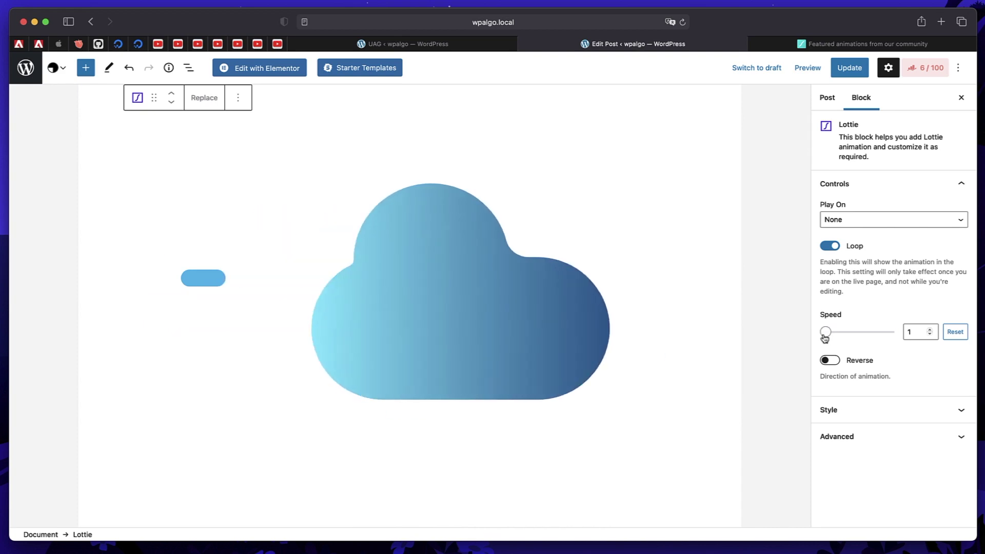
{"action": "left_click", "coordinate": [833, 362]}
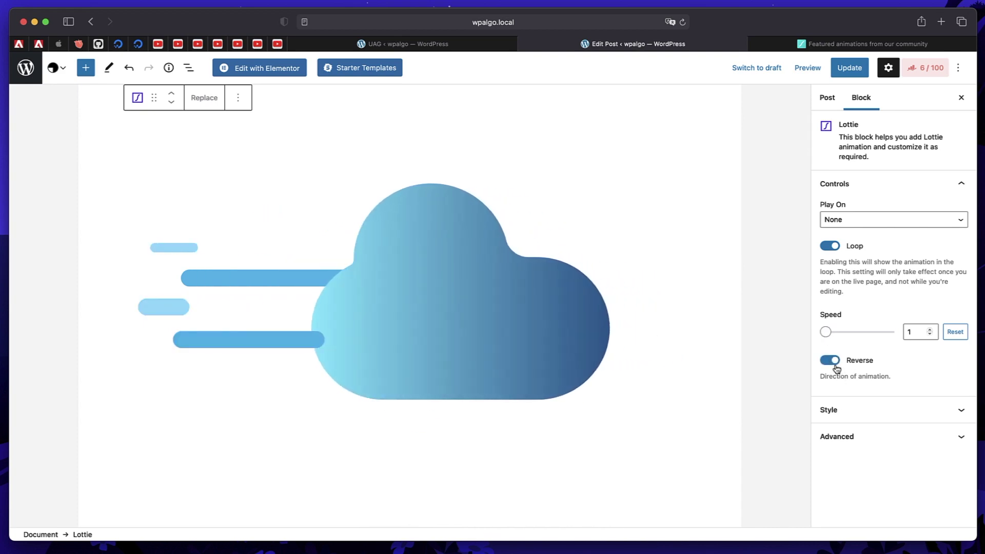
{"action": "left_click", "coordinate": [836, 367]}
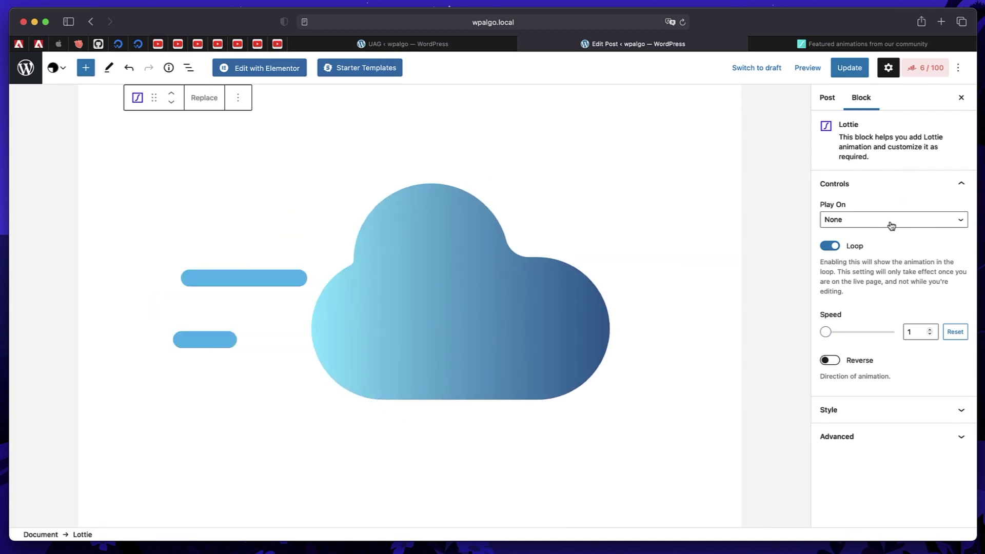
- Try the Lottie Play On options, testing on-click and then hover playback
{"action": "left_click", "coordinate": [891, 226]}
{"action": "left_click", "coordinate": [874, 235]}
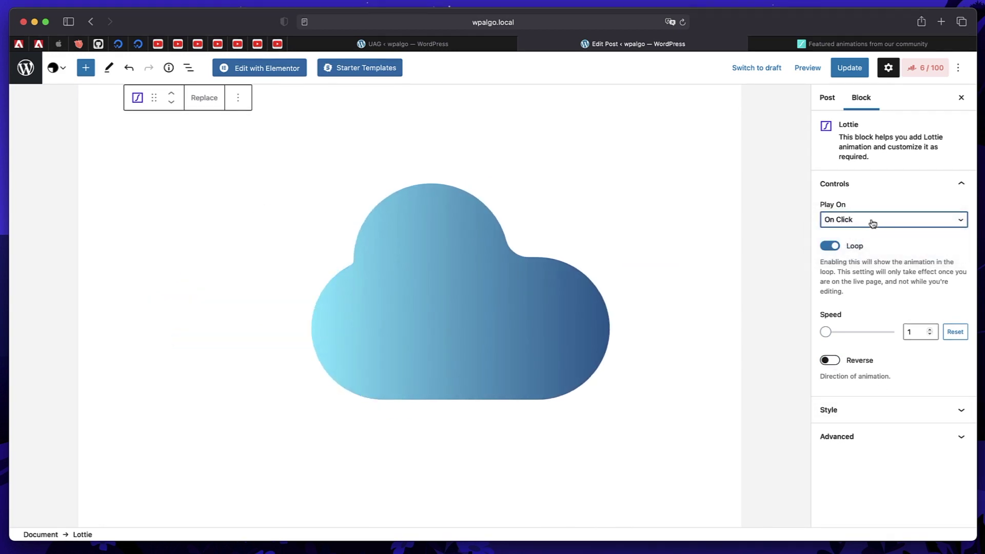
{"action": "left_click", "coordinate": [440, 309]}
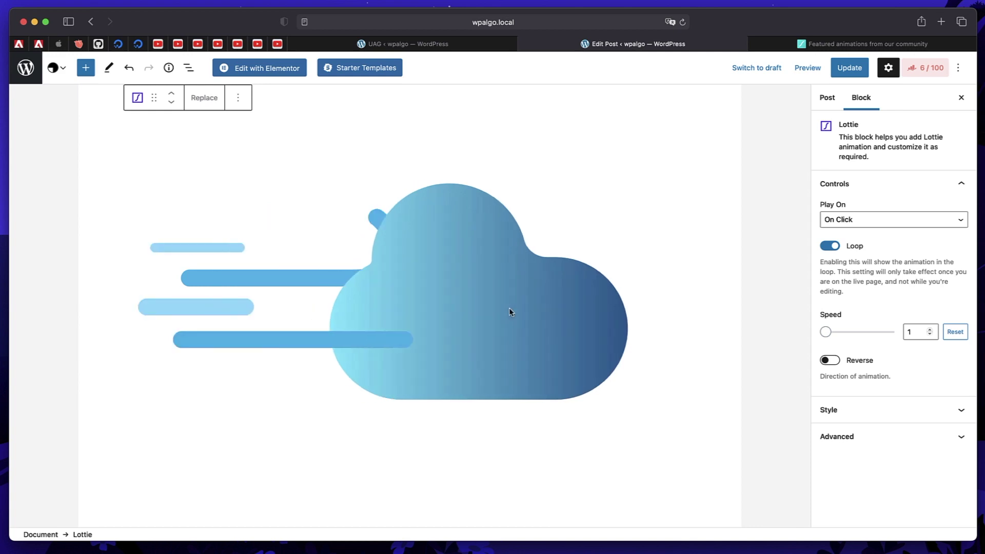
{"action": "left_click", "coordinate": [856, 221]}
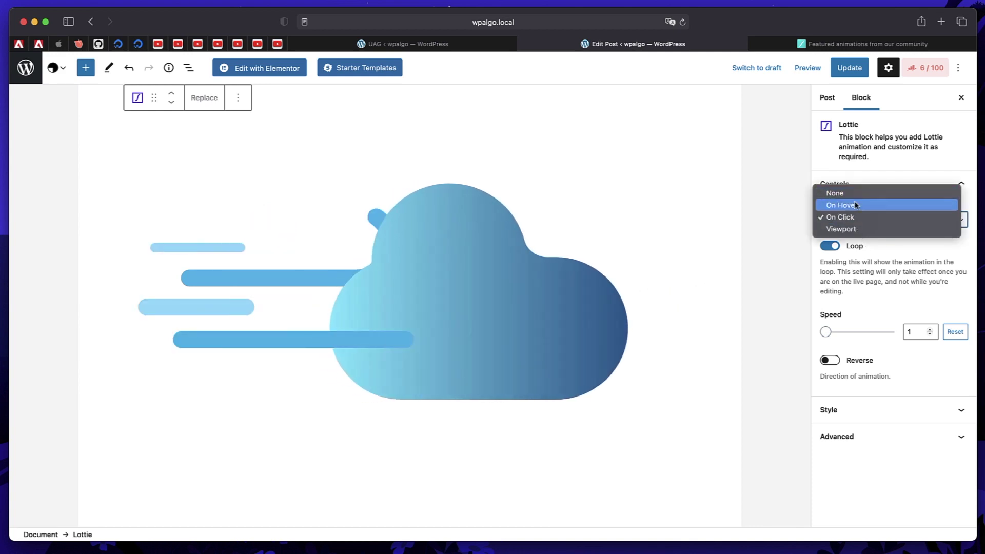
{"action": "left_click", "coordinate": [856, 205]}
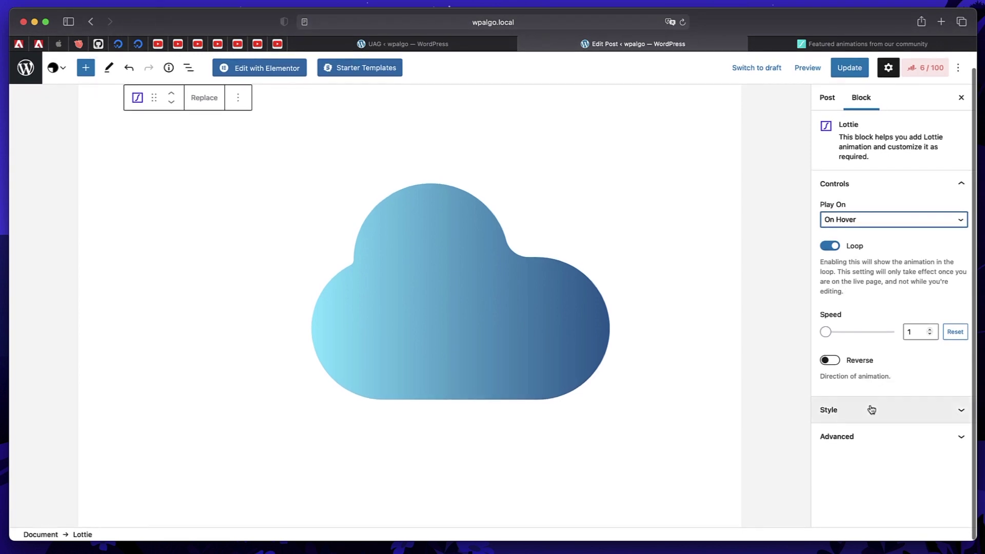
- Resize the cloud animation in Style to 329 width and 322 height
{"action": "left_click", "coordinate": [862, 420]}
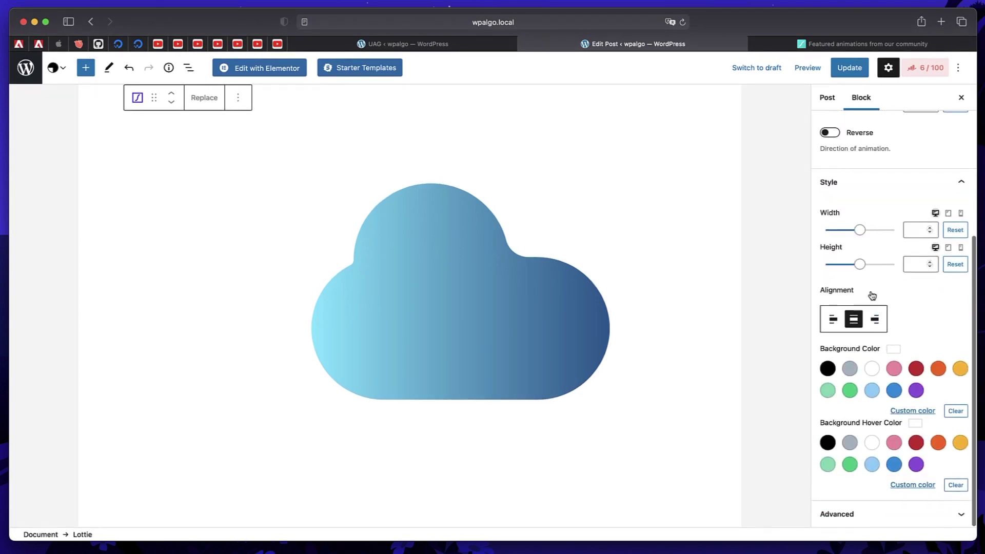
{"action": "left_click_drag", "start_coordinate": [861, 233], "coordinate": [847, 270]}
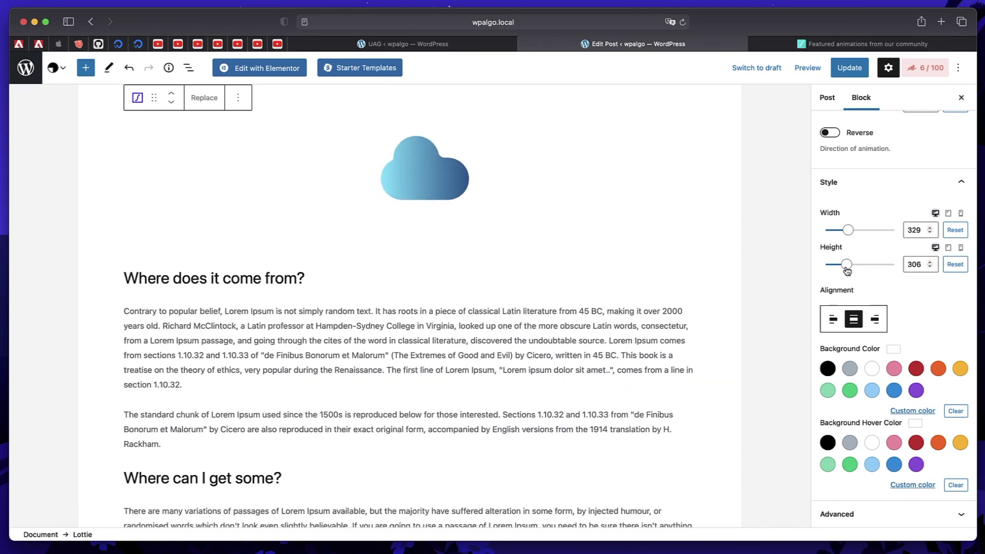
{"action": "scroll", "coordinate": [717, 232], "scroll_direction": "up", "scroll_amount": 2}
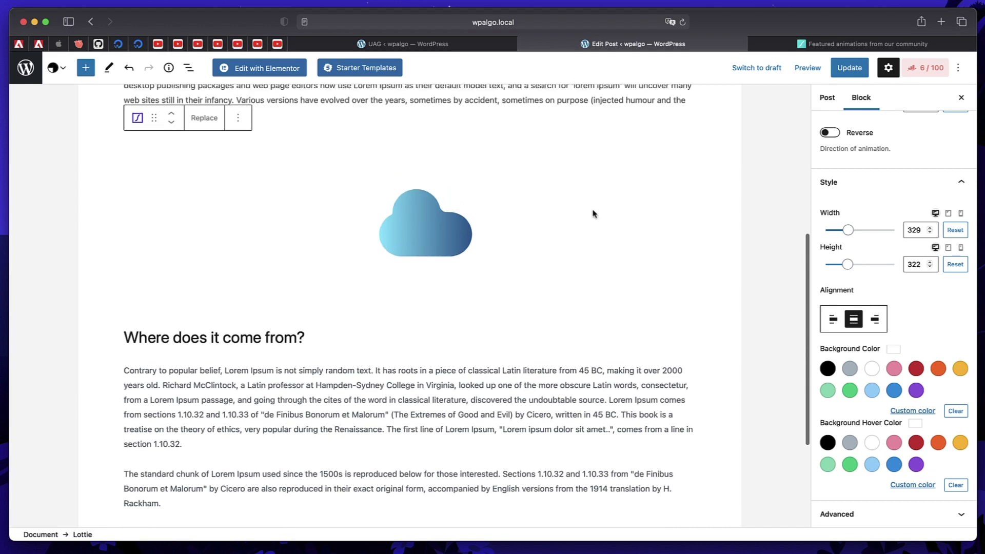
{"action": "scroll", "coordinate": [878, 176], "scroll_direction": "up", "scroll_amount": 5}
- Update the post and open the live post to see the cloud
{"action": "left_click", "coordinate": [846, 69]}
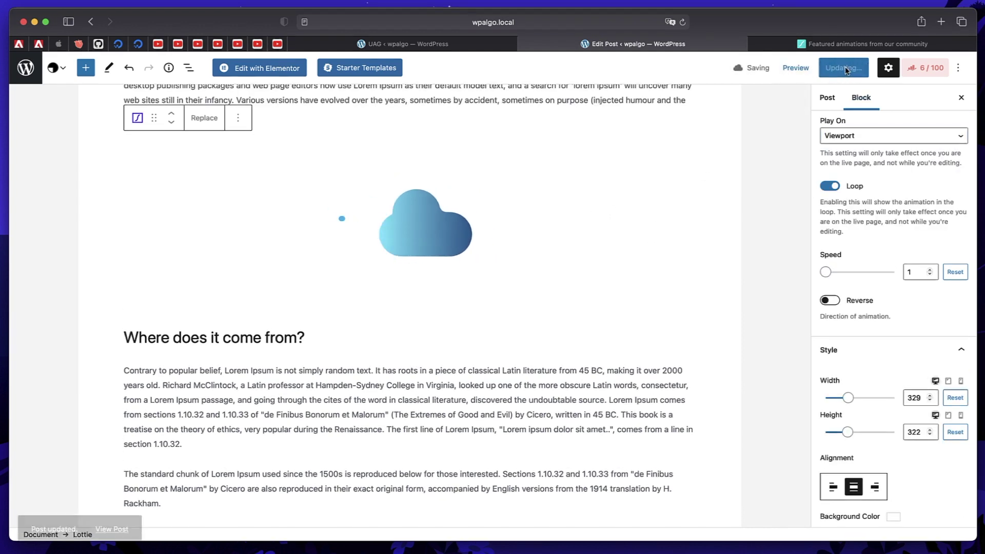
{"action": "left_click", "coordinate": [126, 507]}
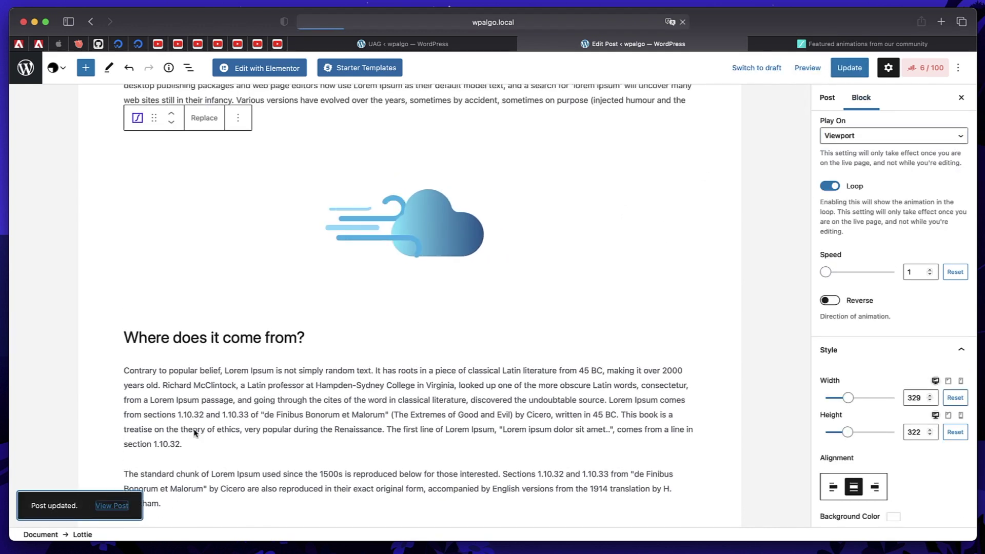
{"action": "scroll", "coordinate": [522, 303], "scroll_direction": "down", "scroll_amount": 6}
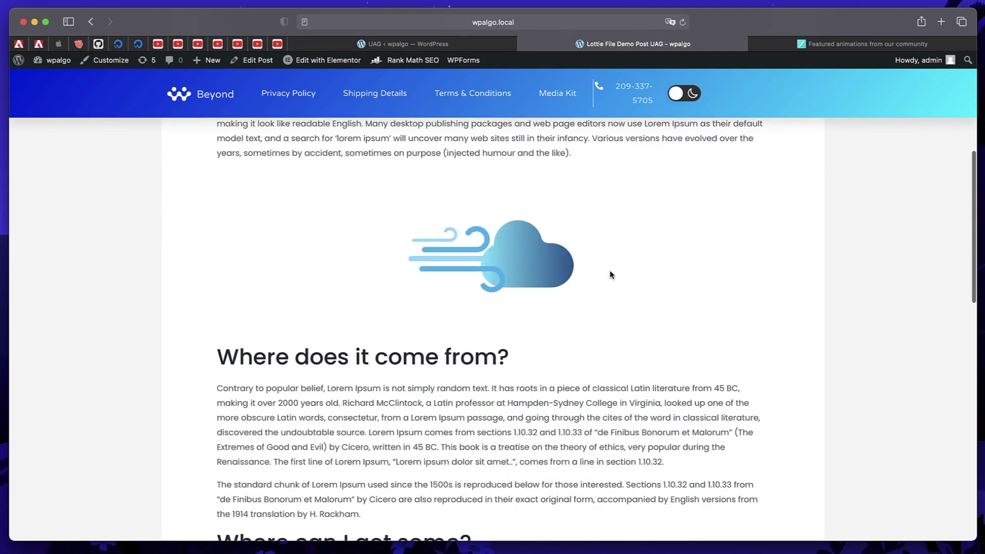
- Scroll the live post to the cloud animation, then return to the LottieFiles windy icon page
{"action": "scroll", "coordinate": [462, 225], "scroll_direction": "up", "scroll_amount": 2}
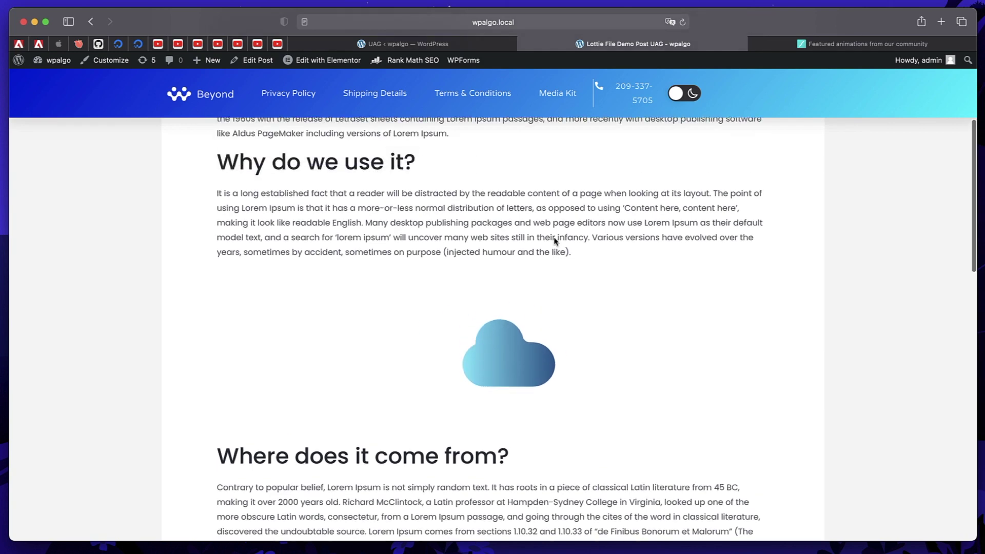
{"action": "triple_click", "coordinate": [461, 226]}
{"action": "left_click", "coordinate": [462, 225]}
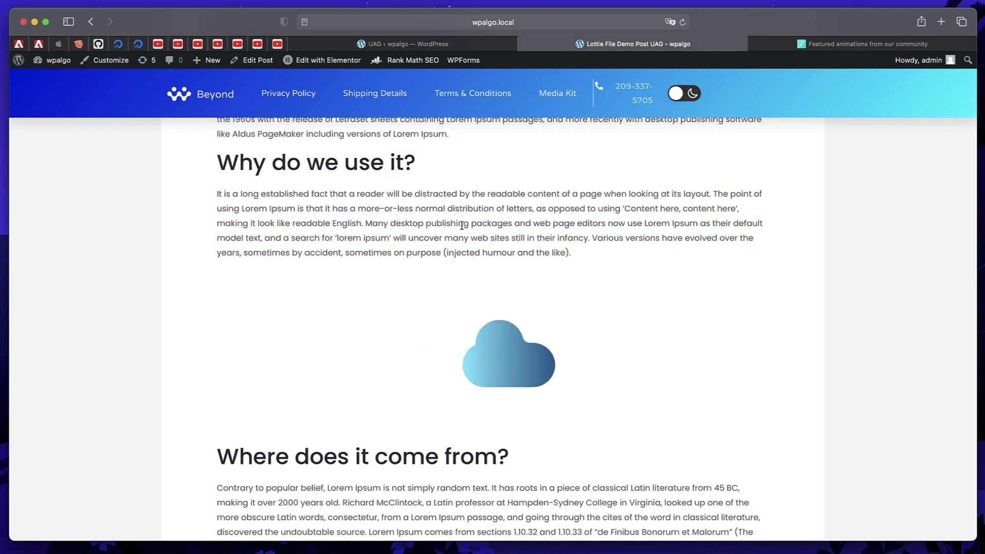
{"action": "scroll", "coordinate": [461, 226], "scroll_direction": "up", "scroll_amount": 3}
{"action": "left_click", "coordinate": [862, 43]}
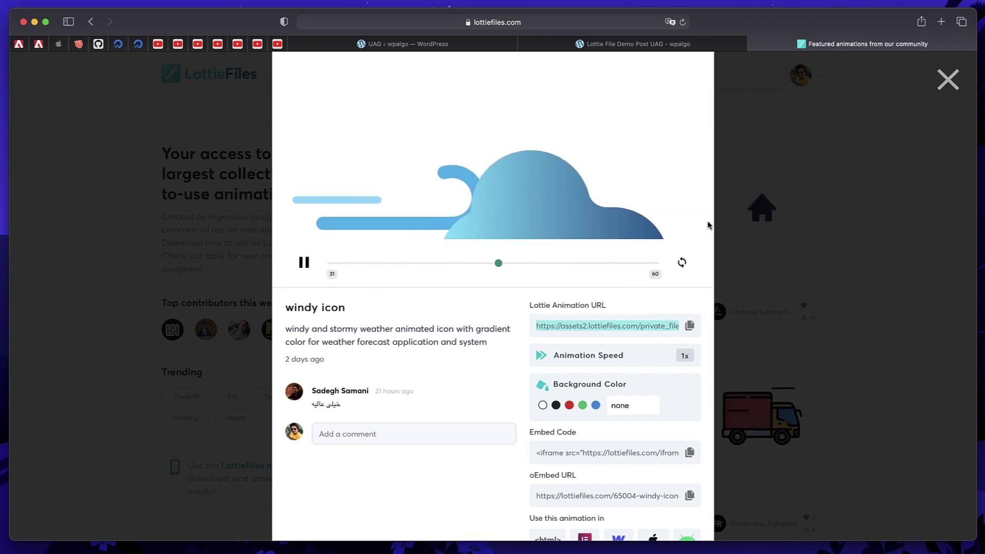
- Close the windy icon preview, glance over the UAG settings, then scroll the live demo post
{"action": "left_click", "coordinate": [946, 80]}
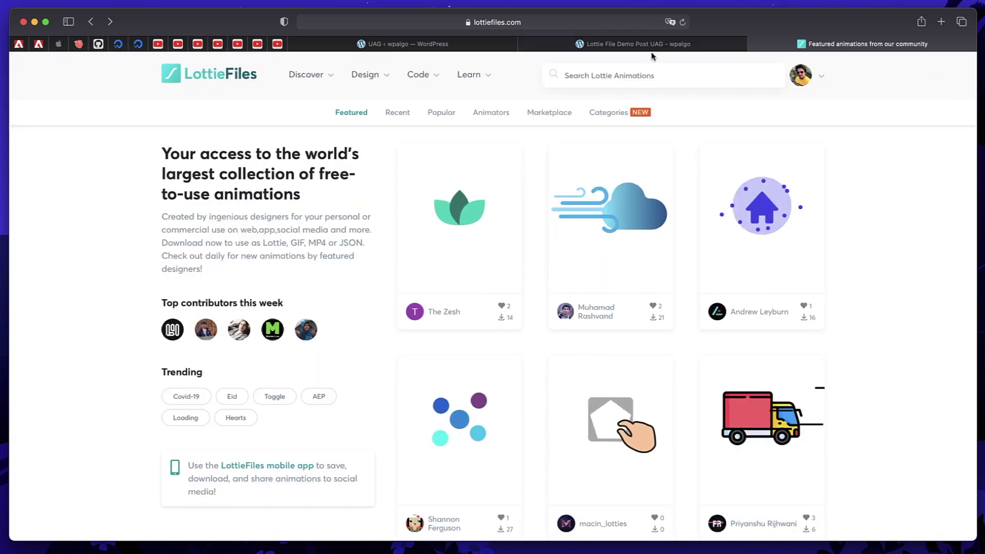
{"action": "left_click", "coordinate": [594, 49]}
{"action": "left_click", "coordinate": [460, 46]}
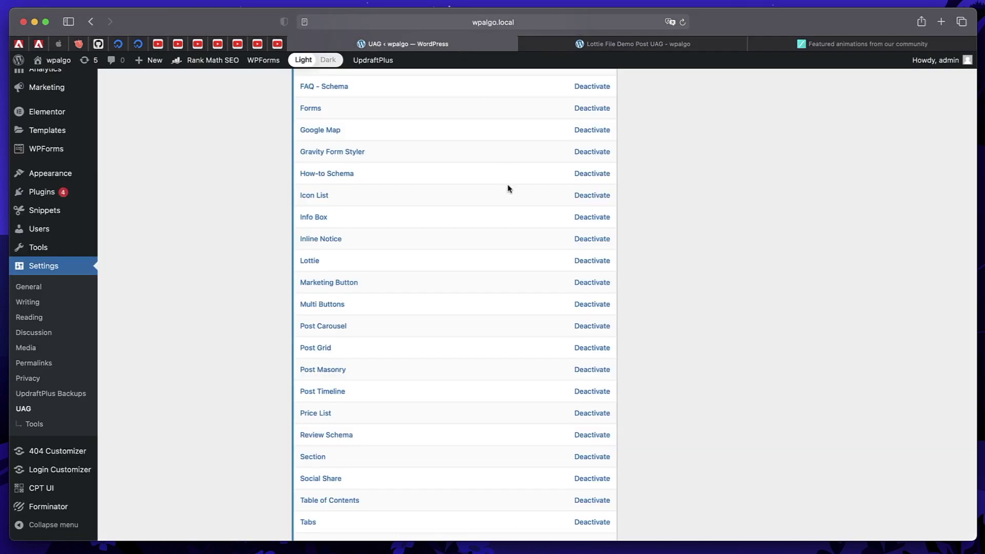
{"action": "scroll", "coordinate": [508, 188], "scroll_direction": "up", "scroll_amount": 10}
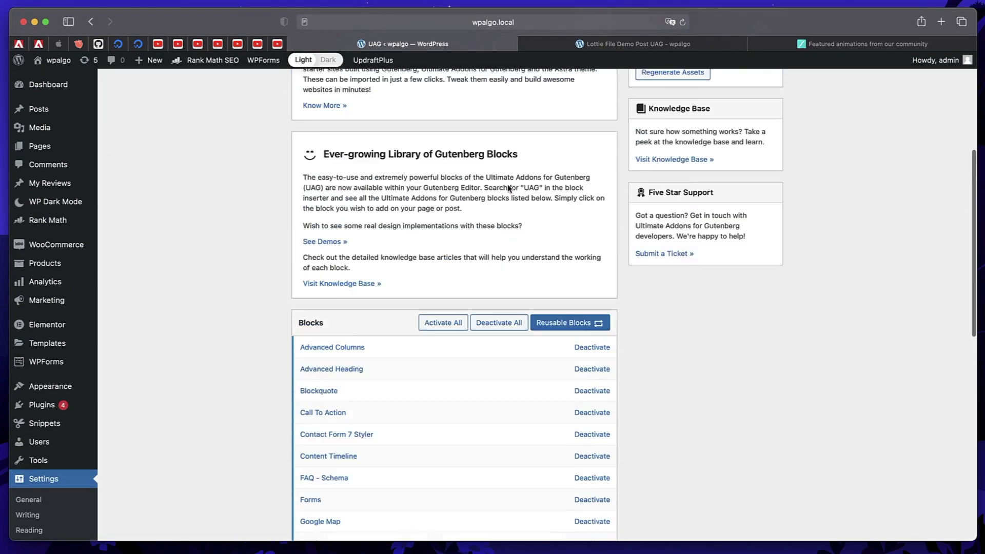
{"action": "scroll", "coordinate": [508, 189], "scroll_direction": "up", "scroll_amount": 5}
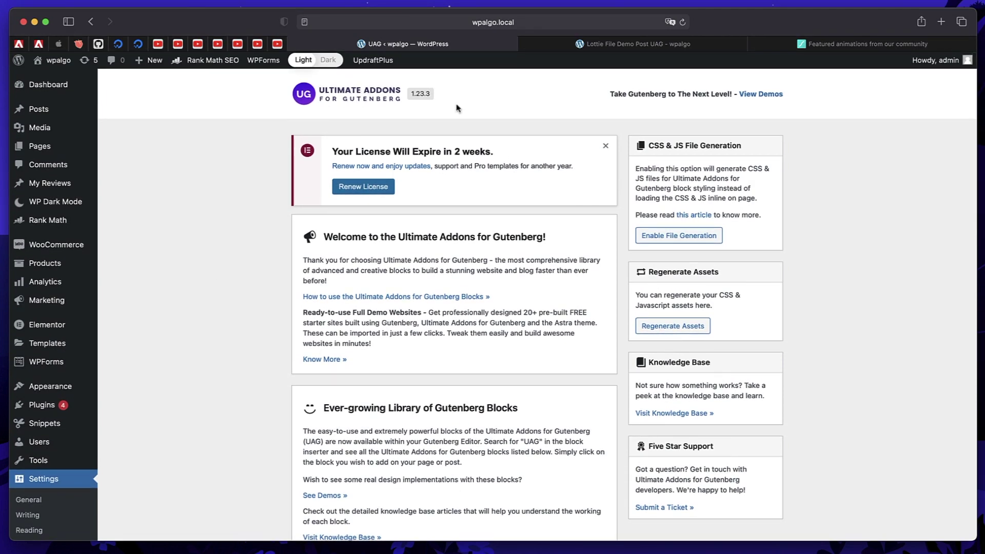
{"action": "left_click", "coordinate": [649, 43]}
{"action": "scroll", "coordinate": [470, 221], "scroll_direction": "down", "scroll_amount": 5}
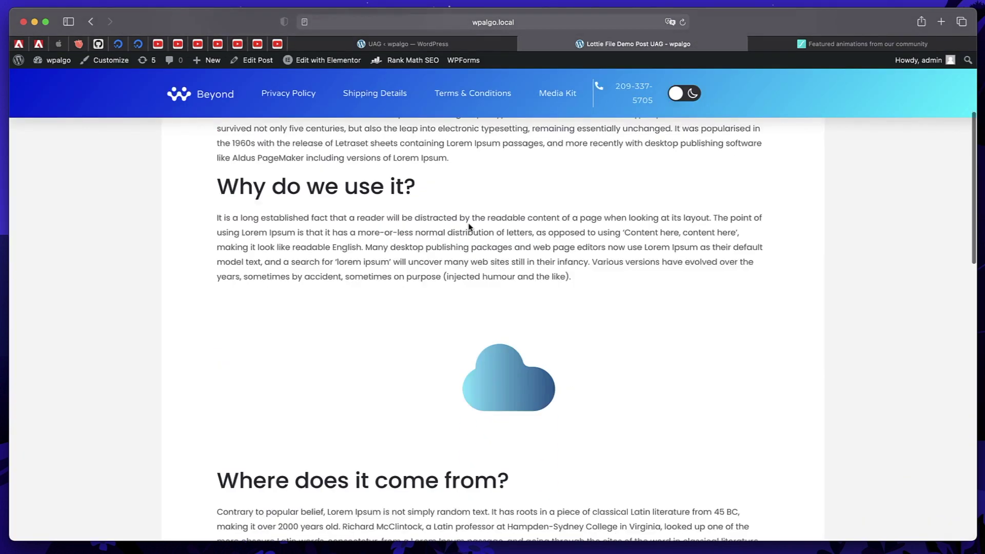
{"action": "scroll", "coordinate": [409, 241], "scroll_direction": "down", "scroll_amount": 3}
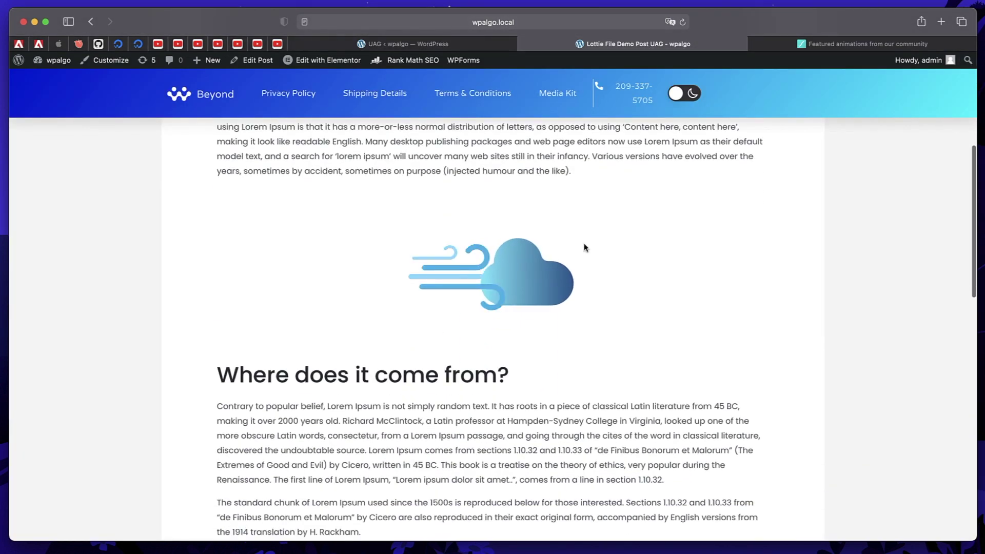
- Download the LottieFiles Home icon as Lottie JSON and confirm 65025-home-icon.json in Downloads
{"action": "left_click", "coordinate": [862, 43]}
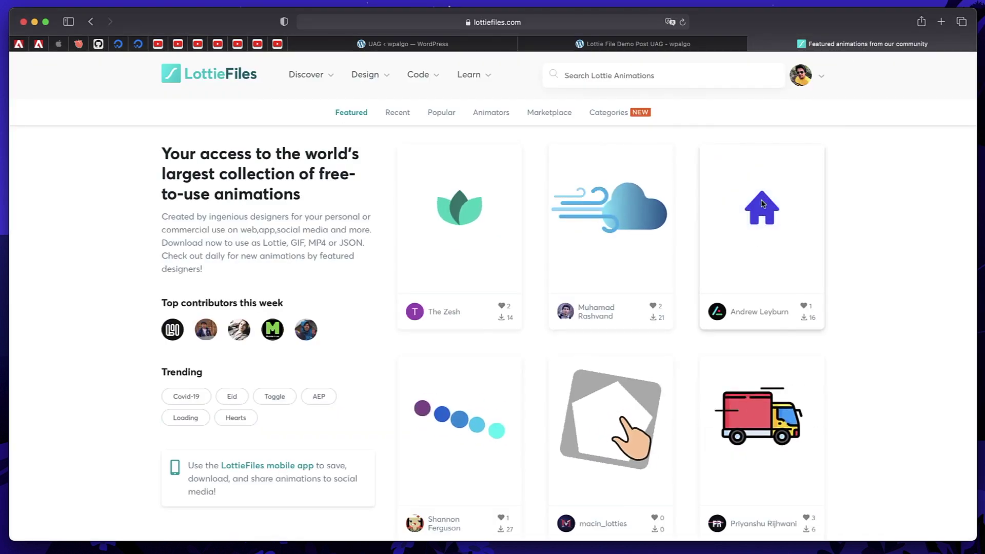
{"action": "left_click", "coordinate": [769, 282]}
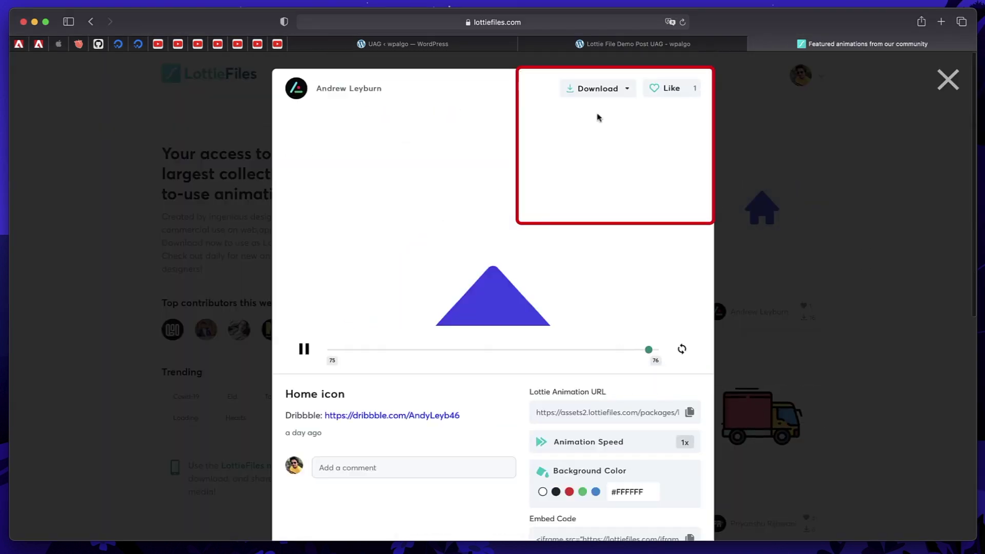
{"action": "left_click", "coordinate": [593, 90]}
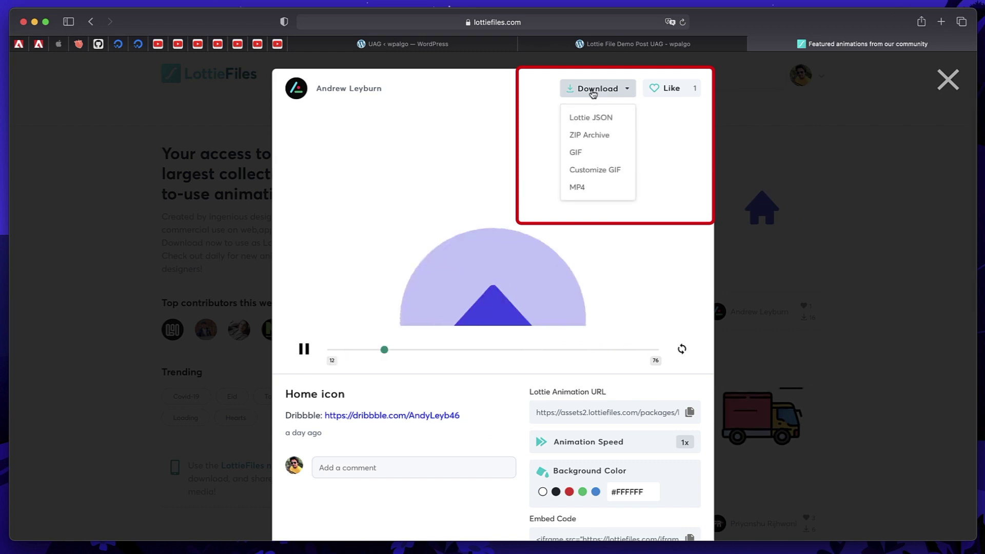
{"action": "left_click", "coordinate": [590, 119]}
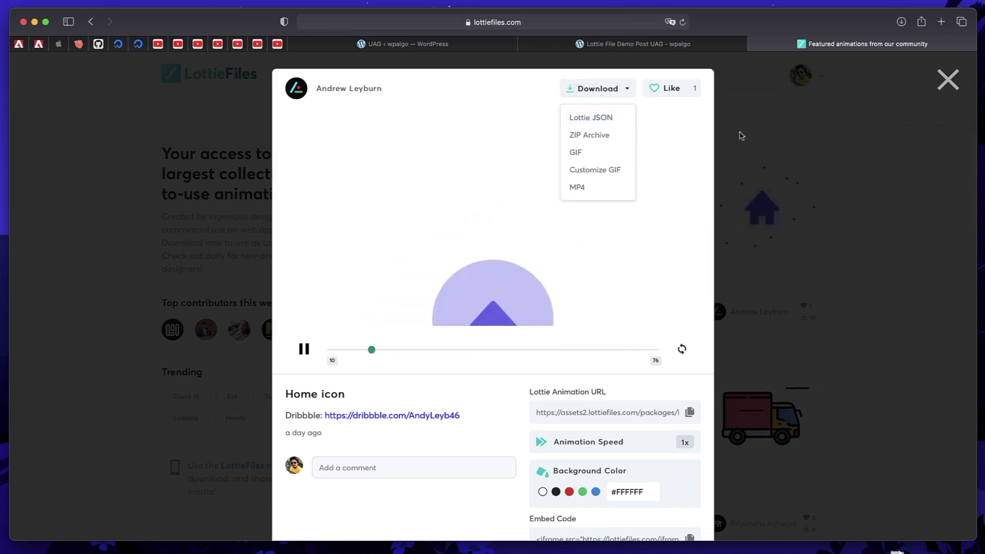
{"action": "left_click", "coordinate": [900, 22]}
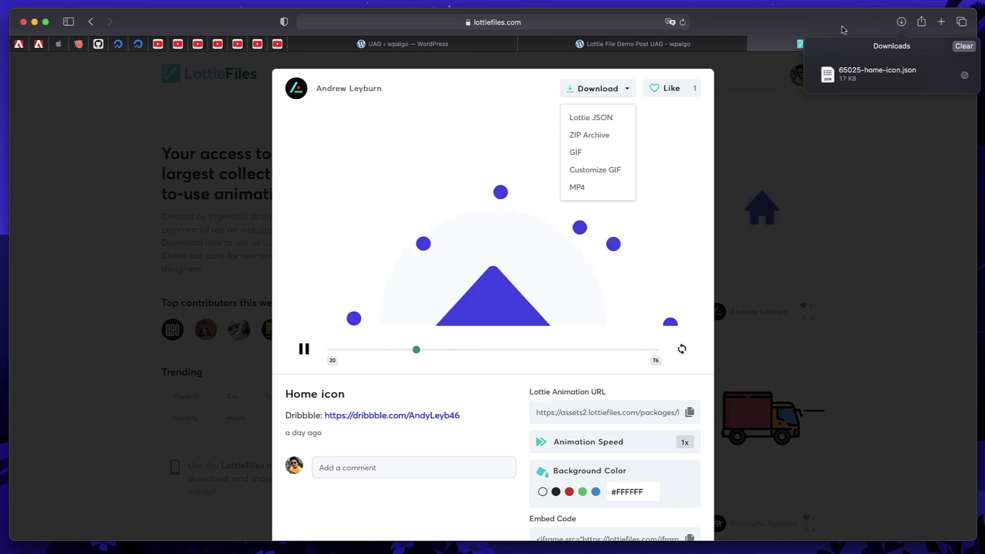
- Open the Lottie File Demo Post UAG in the block editor
{"action": "left_click", "coordinate": [369, 45]}
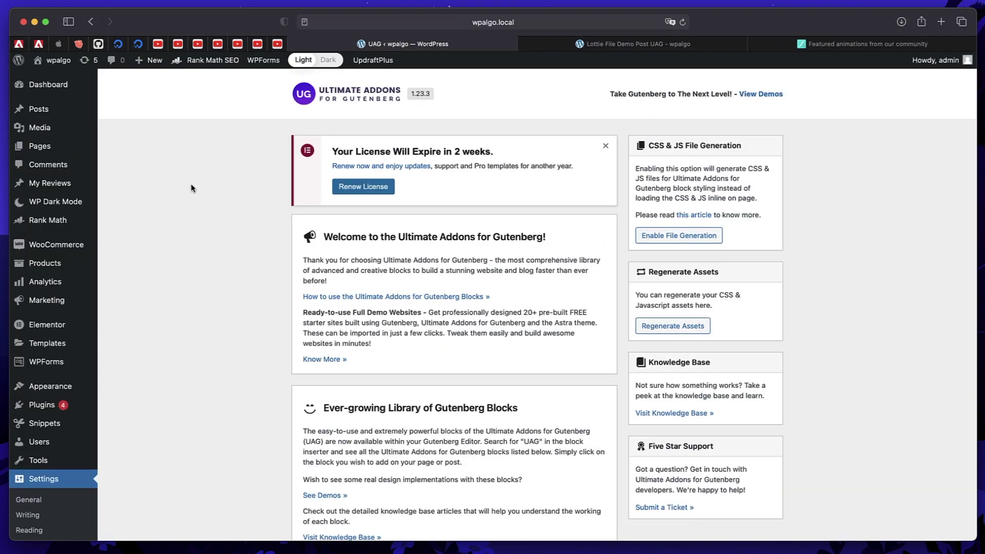
{"action": "left_click", "coordinate": [626, 44]}
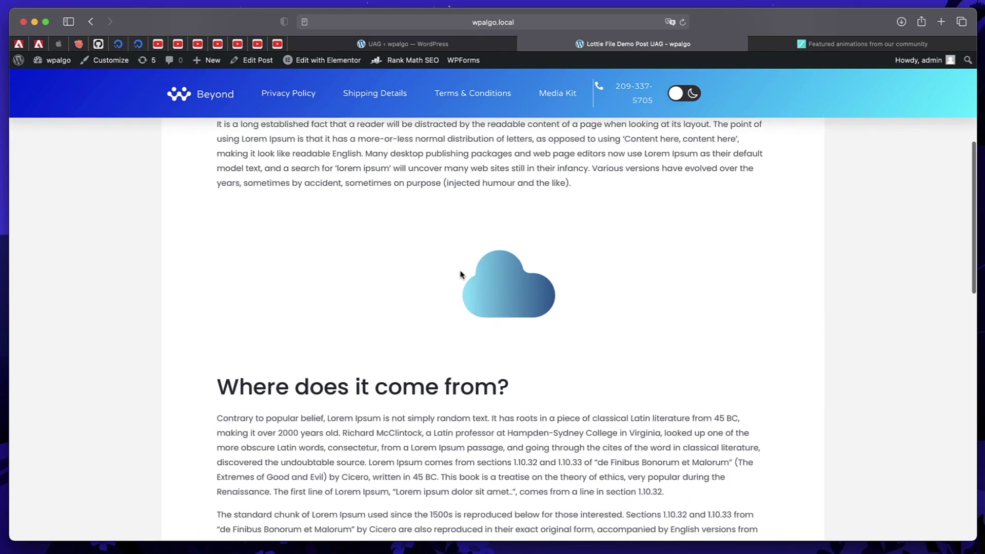
{"action": "left_click", "coordinate": [243, 61]}
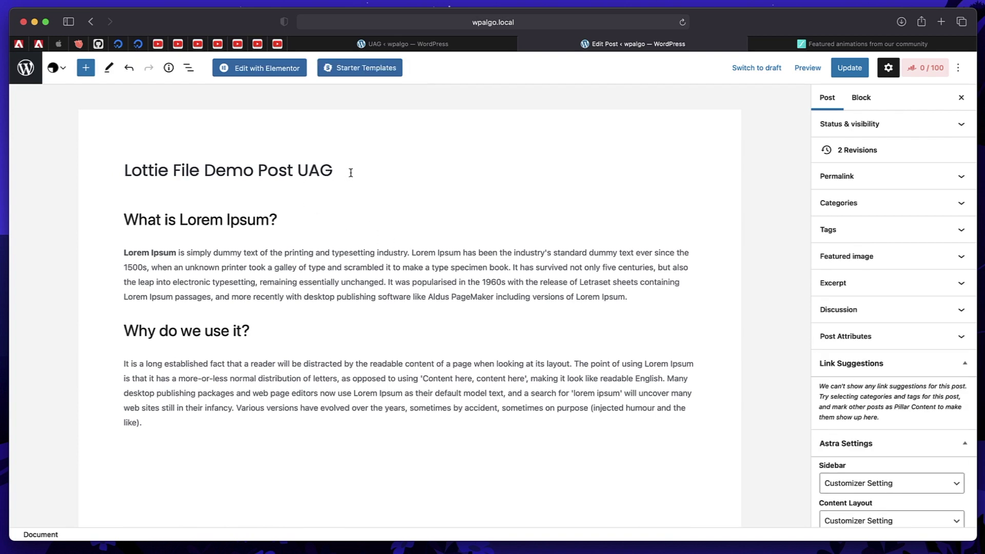
- Add a Lottie block below the title by searching 'lot' in the block library
{"action": "left_click", "coordinate": [363, 170]}
{"action": "key", "text": "Return"}
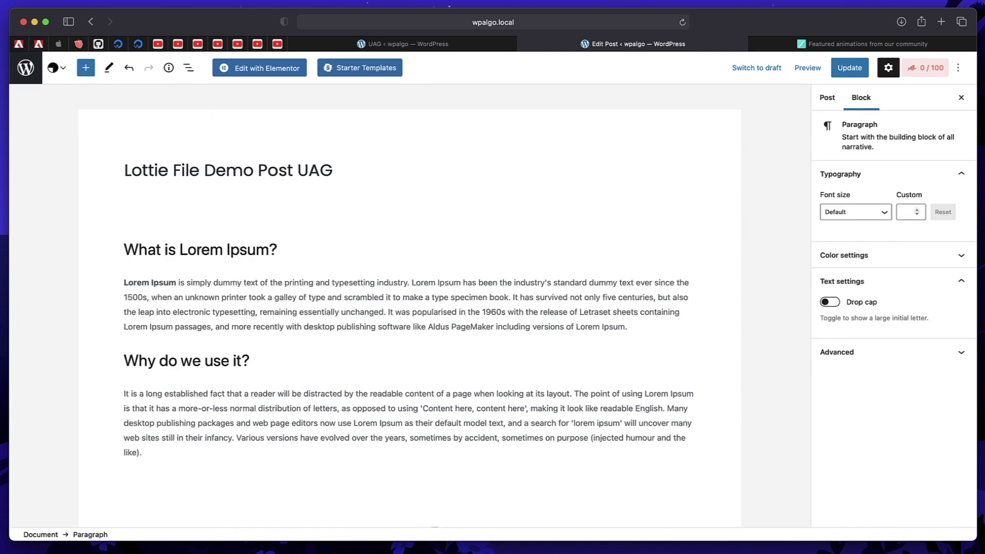
{"action": "type", "text": "/"}
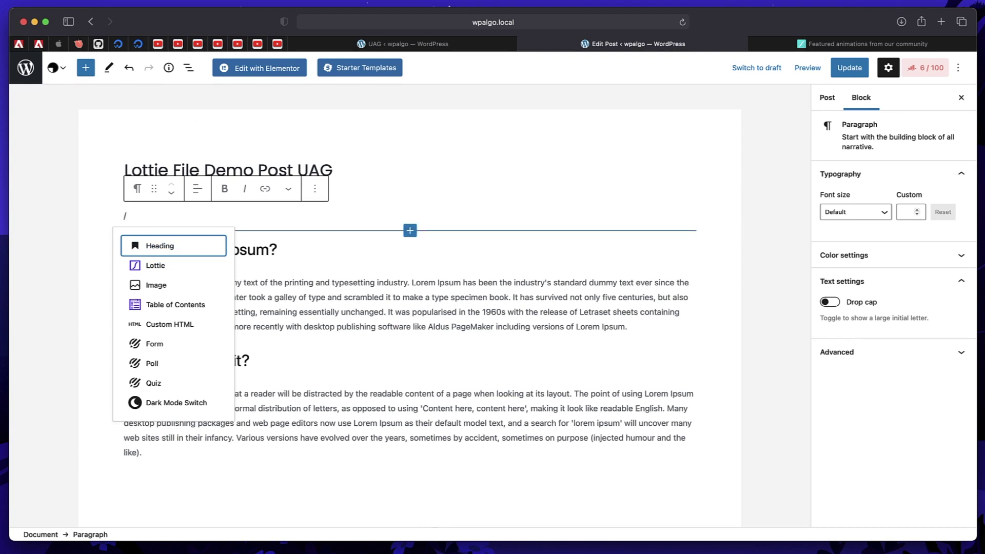
{"action": "key", "text": "BackSpace"}
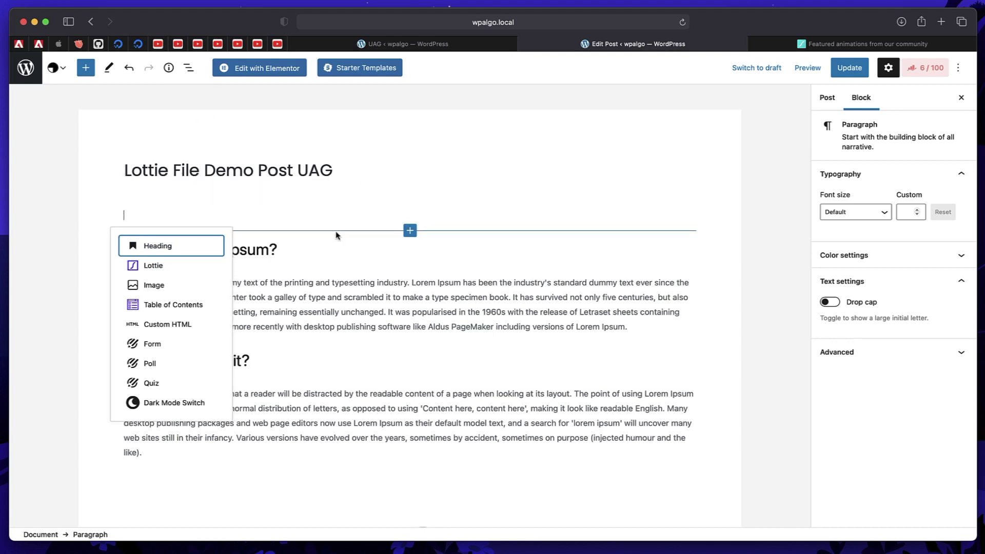
{"action": "left_click", "coordinate": [86, 69]}
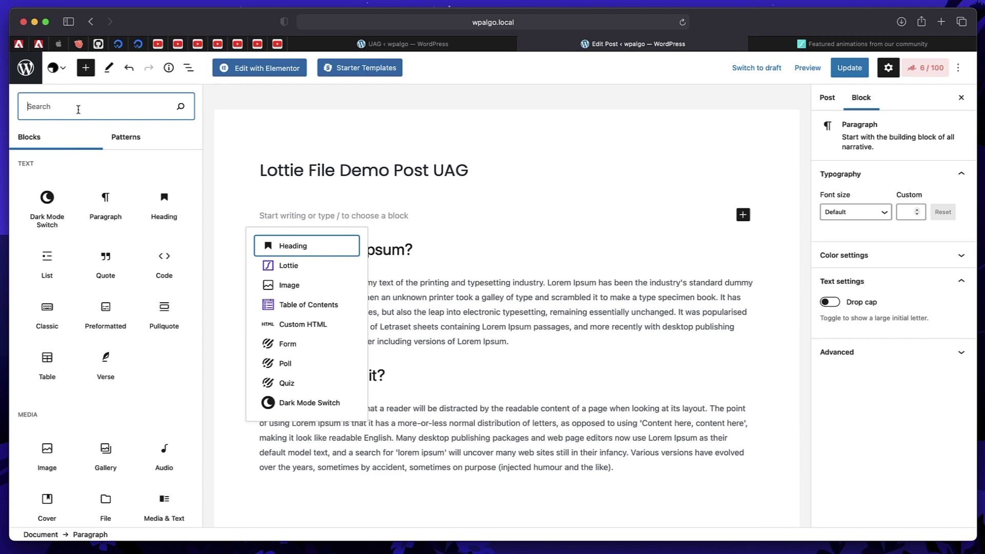
{"action": "type", "text": "lot"}
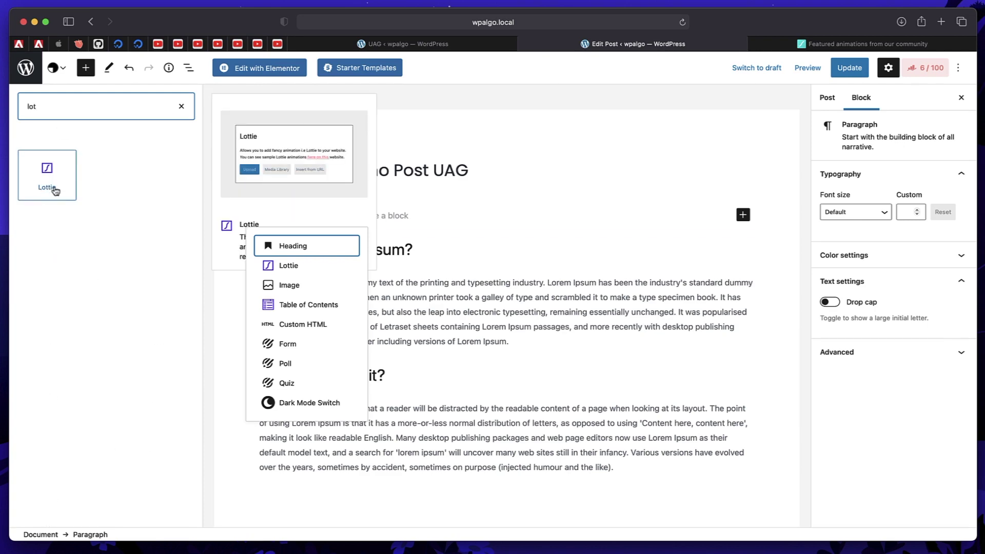
{"action": "left_click", "coordinate": [47, 177]}
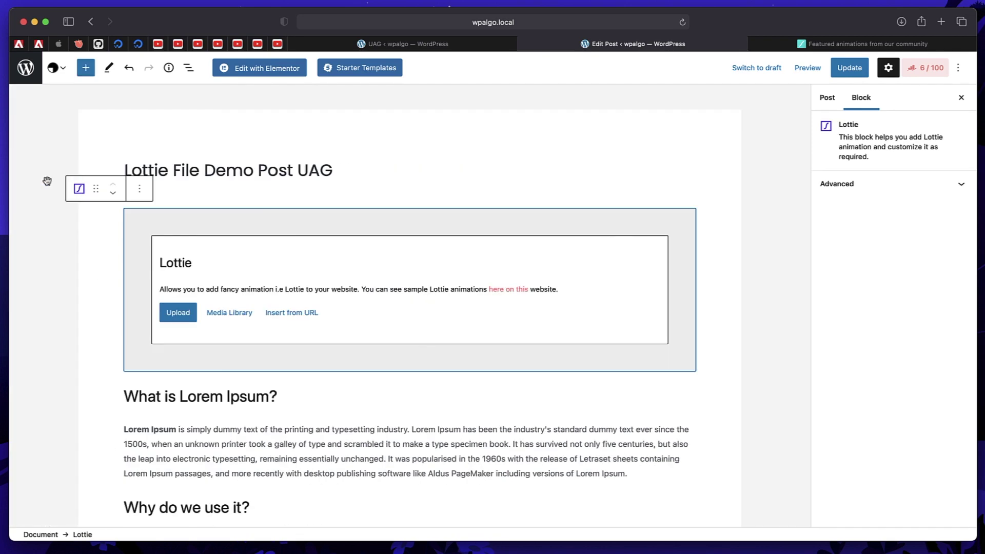
- Upload 65025-home-icon.json from the Downloads folder as the Lottie block's animation
{"action": "left_click", "coordinate": [181, 317]}
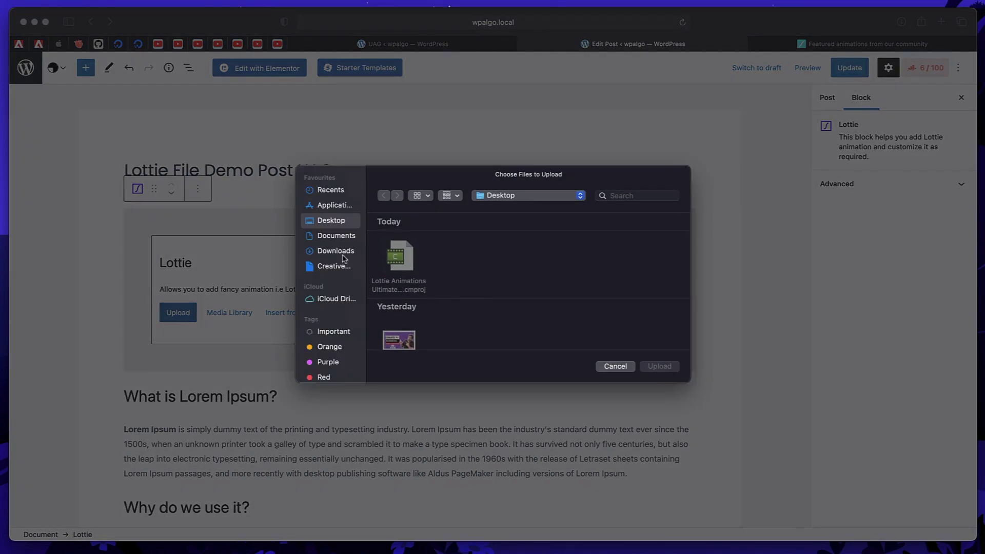
{"action": "left_click", "coordinate": [343, 253]}
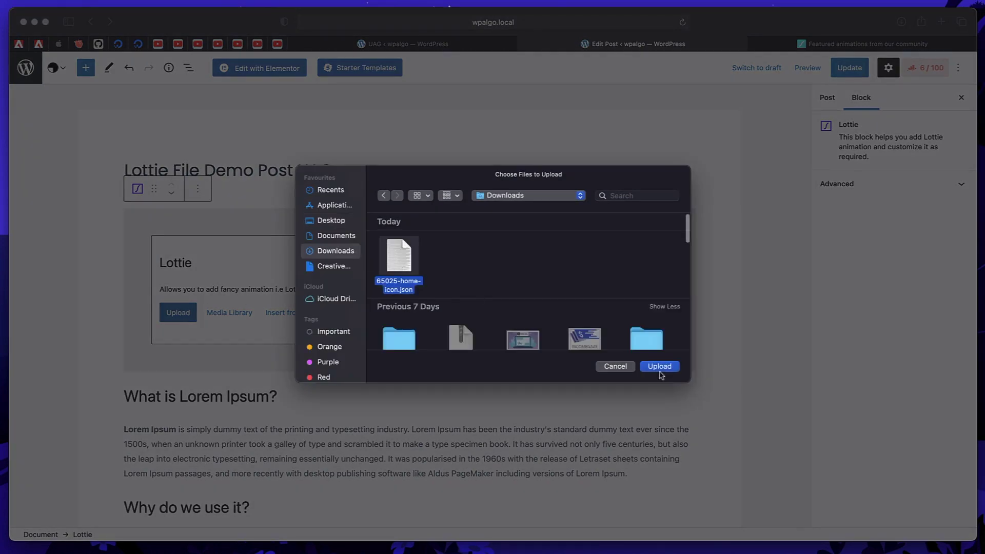
{"action": "left_click", "coordinate": [660, 367]}
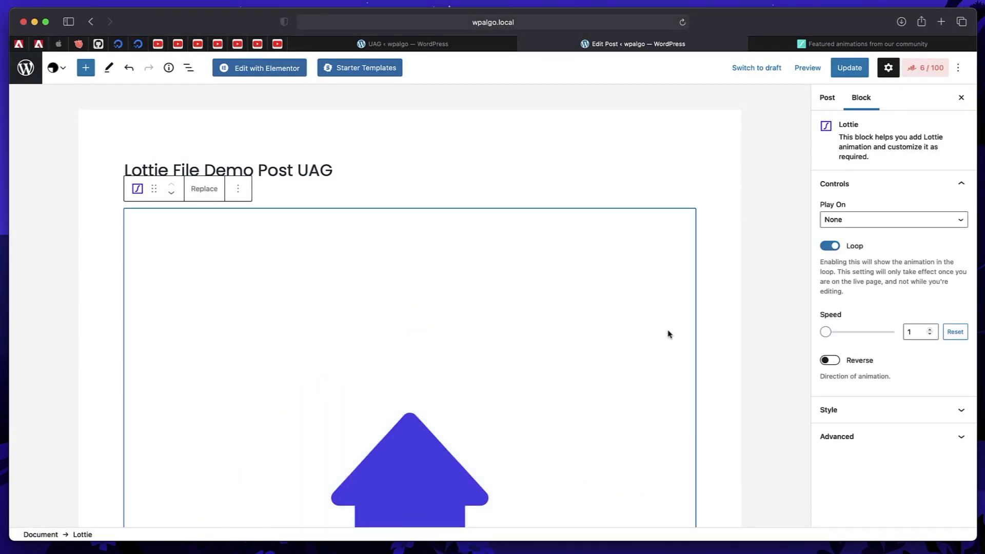
{"action": "scroll", "coordinate": [668, 334], "scroll_direction": "down", "scroll_amount": 3}
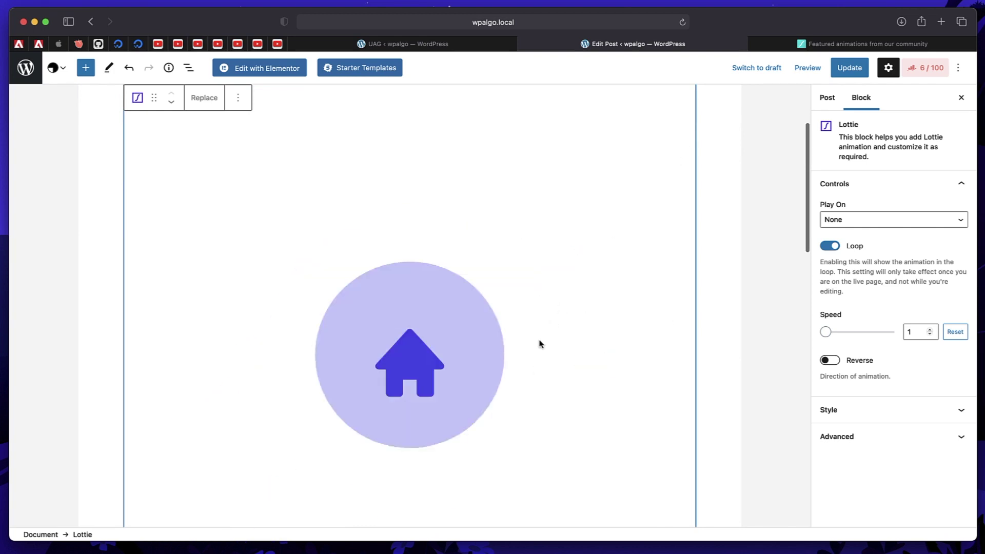
- In the block's Style settings, set Background Color to yellow and Background Hover Color to black
{"action": "left_click", "coordinate": [835, 403]}
{"action": "left_click", "coordinate": [895, 392]}
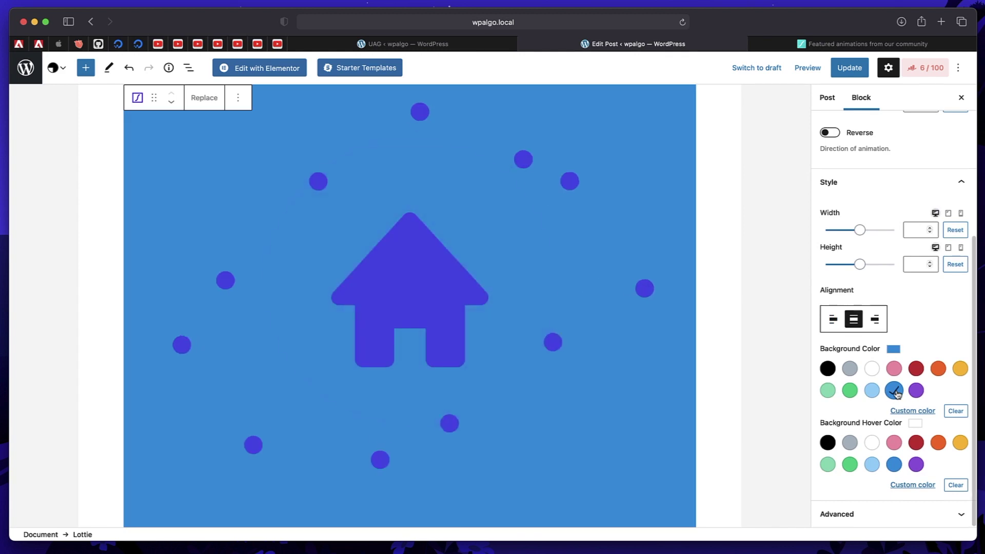
{"action": "left_click", "coordinate": [914, 393]}
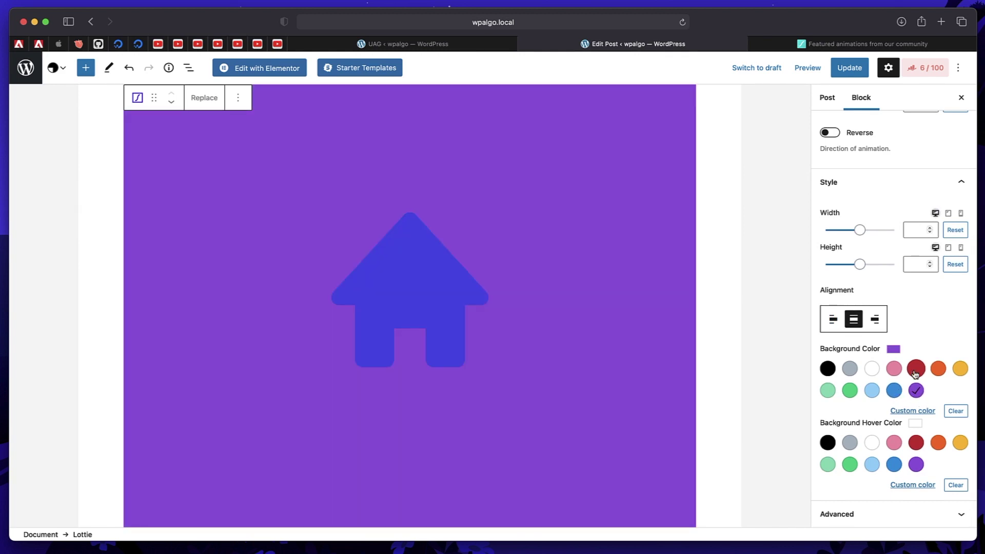
{"action": "left_click", "coordinate": [914, 370]}
{"action": "left_click", "coordinate": [893, 369]}
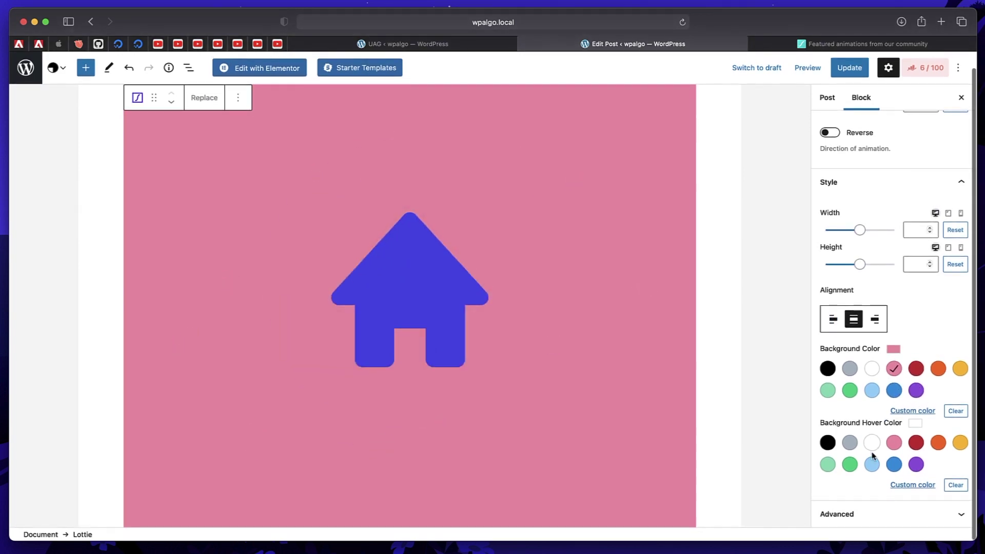
{"action": "left_click", "coordinate": [848, 464]}
{"action": "left_click", "coordinate": [827, 442]}
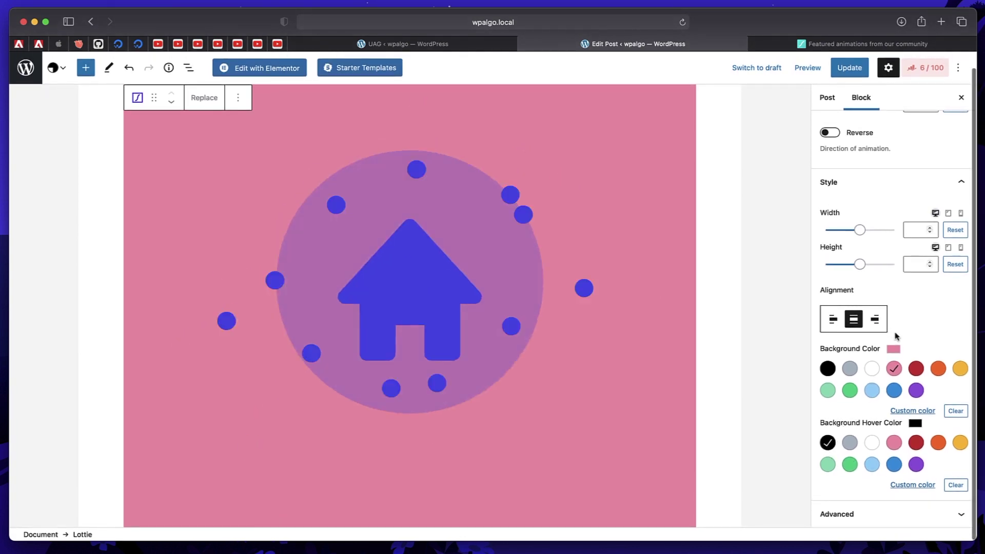
{"action": "left_click", "coordinate": [960, 369]}
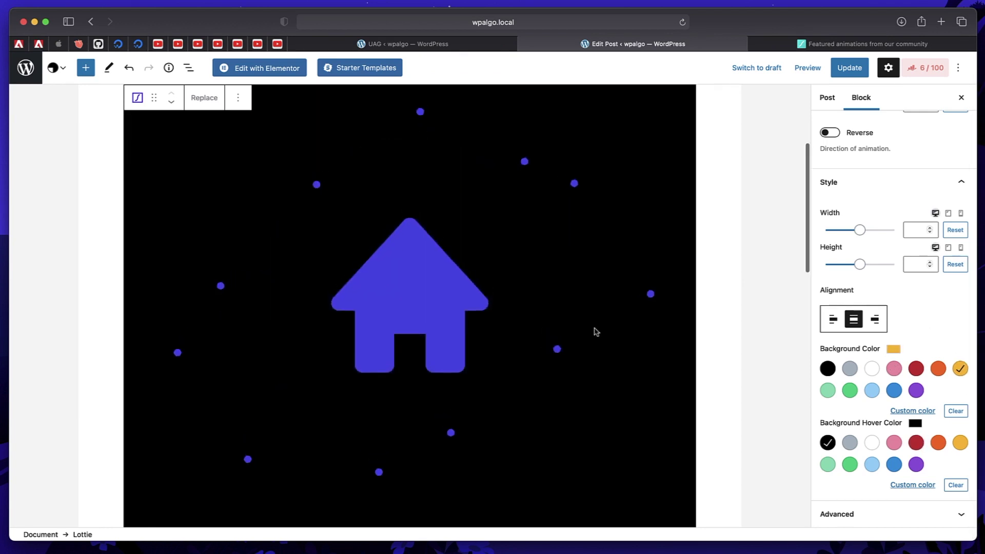
{"action": "scroll", "coordinate": [556, 334], "scroll_direction": "up", "scroll_amount": 3}
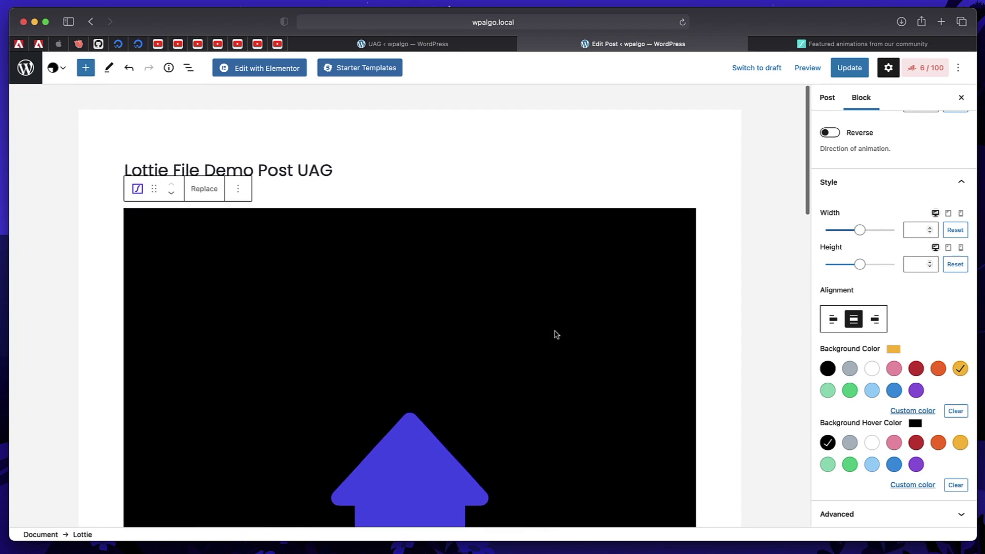
{"action": "scroll", "coordinate": [555, 335], "scroll_direction": "down", "scroll_amount": 15}
{"action": "scroll", "coordinate": [555, 335], "scroll_direction": "up", "scroll_amount": 5}
{"action": "scroll", "coordinate": [556, 334], "scroll_direction": "up", "scroll_amount": 8}
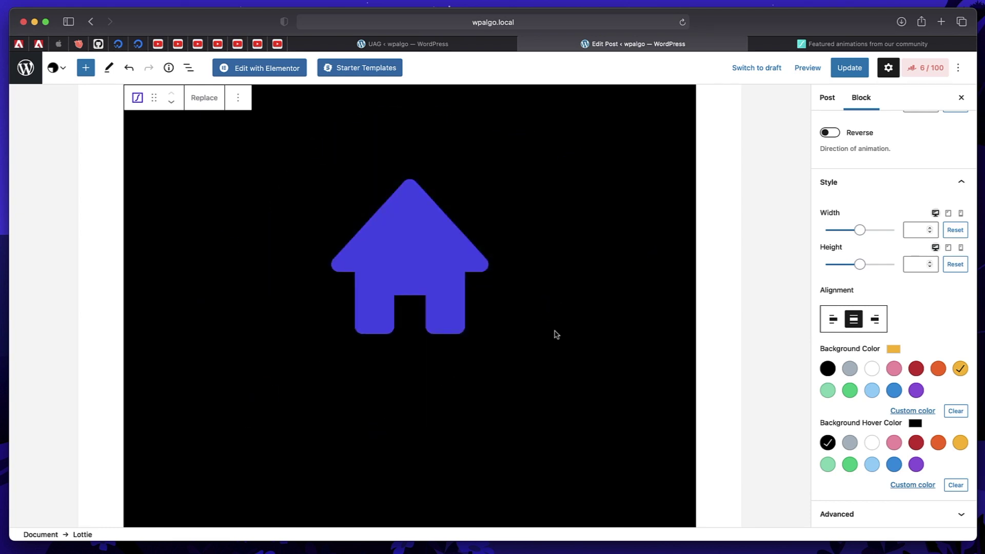
{"action": "scroll", "coordinate": [556, 335], "scroll_direction": "up", "scroll_amount": 5}
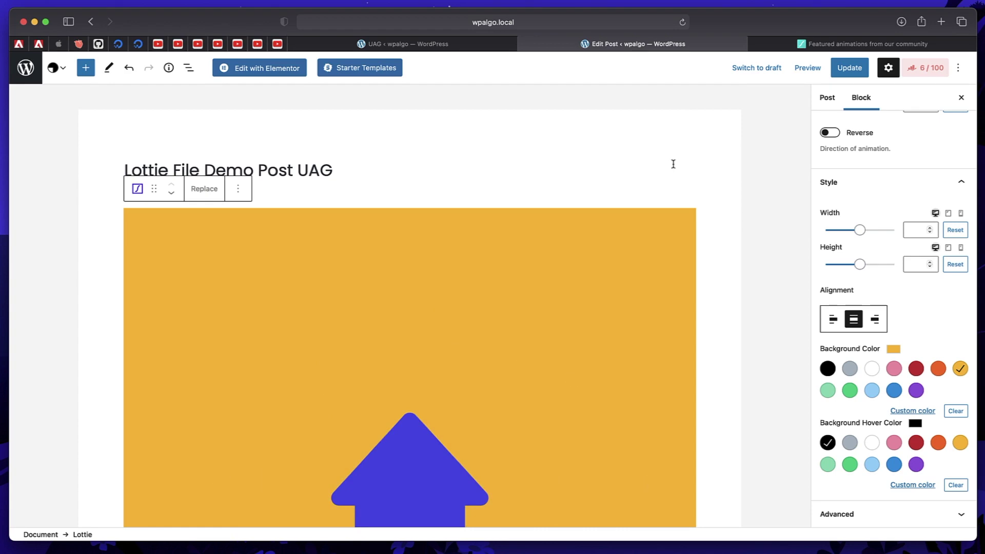
{"action": "scroll", "coordinate": [673, 163], "scroll_direction": "down", "scroll_amount": 5}
{"action": "scroll", "coordinate": [627, 285], "scroll_direction": "down", "scroll_amount": 10}
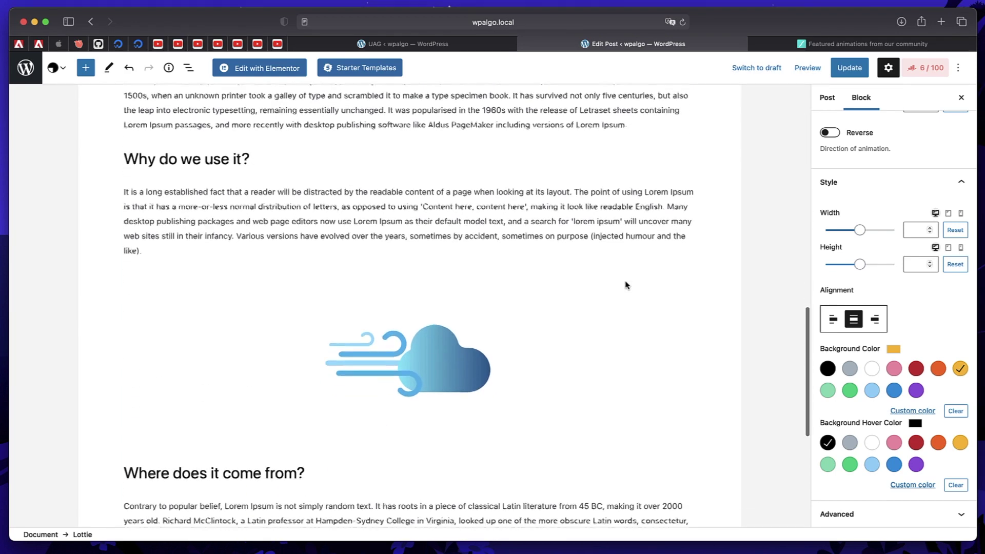
{"action": "scroll", "coordinate": [626, 285], "scroll_direction": "up", "scroll_amount": 2}
{"action": "scroll", "coordinate": [625, 285], "scroll_direction": "up", "scroll_amount": 8}
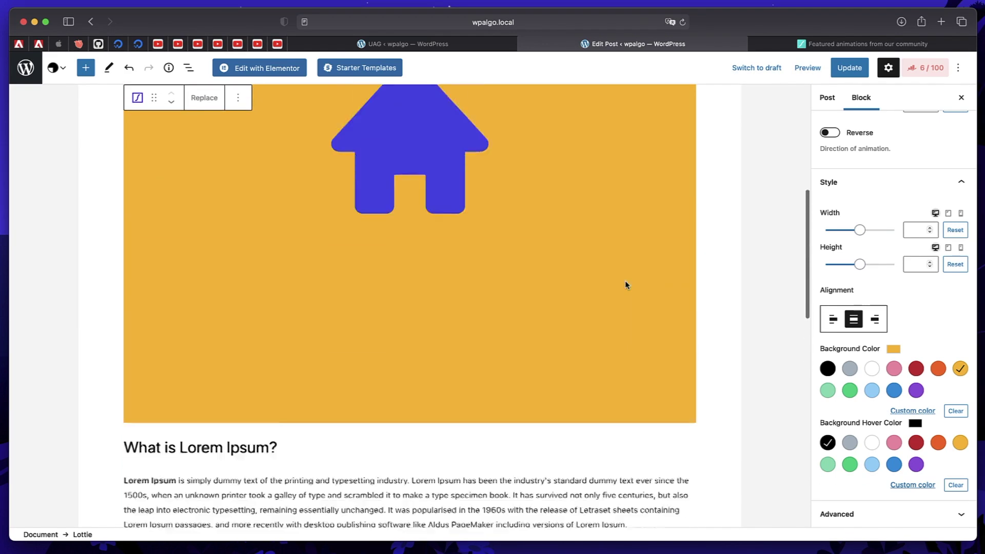
{"action": "scroll", "coordinate": [625, 285], "scroll_direction": "up", "scroll_amount": 3}
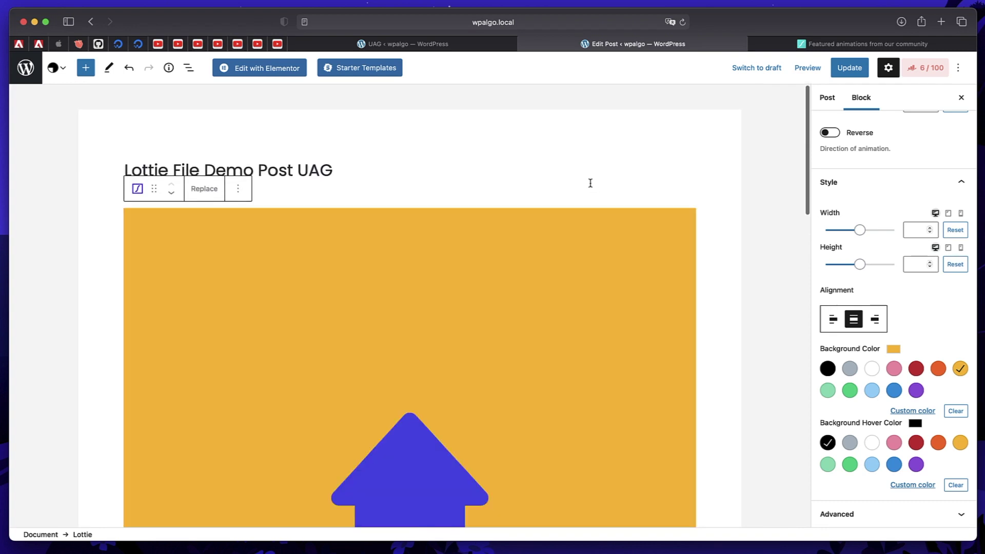
{"action": "left_click", "coordinate": [589, 183]}
{"action": "left_click", "coordinate": [490, 305]}
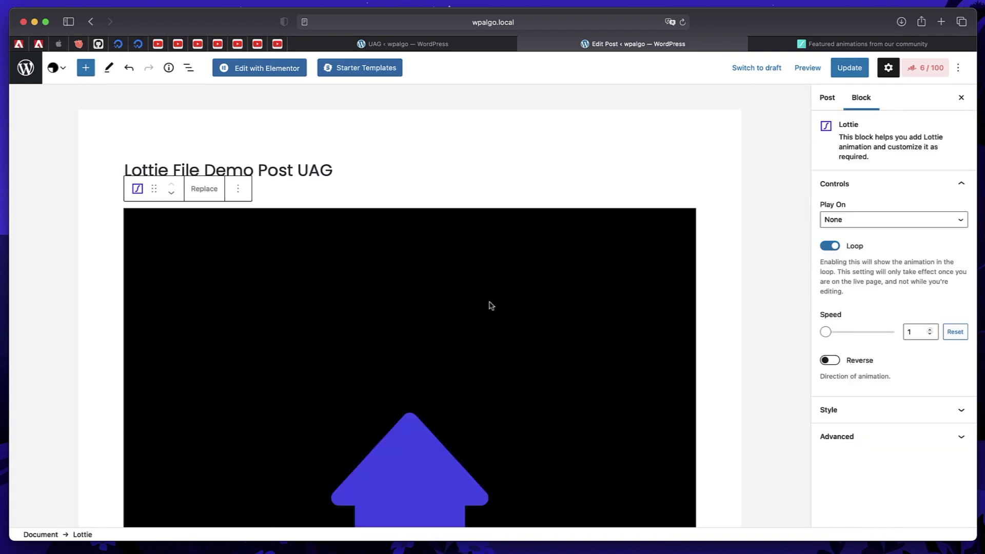
{"action": "scroll", "coordinate": [531, 298], "scroll_direction": "down", "scroll_amount": 4}
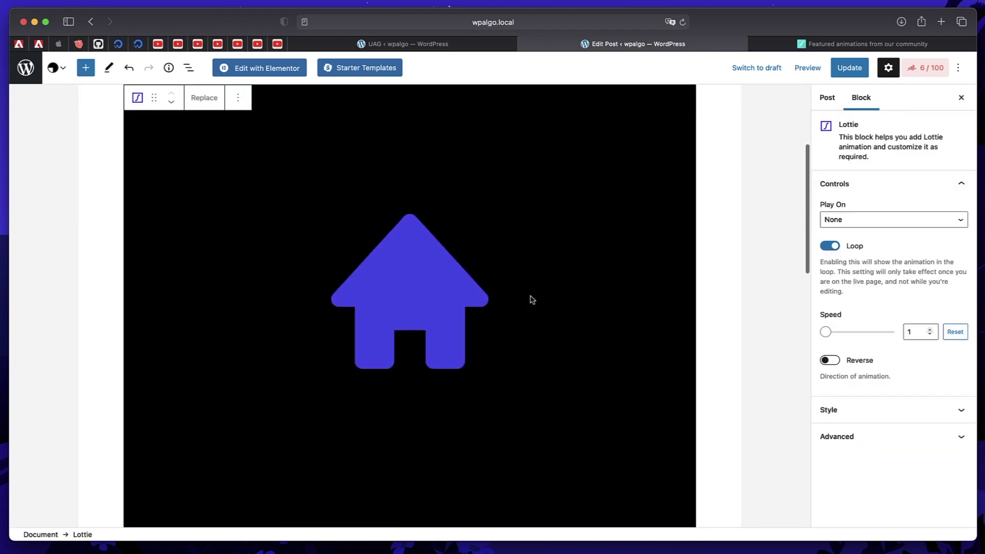
{"action": "scroll", "coordinate": [530, 300], "scroll_direction": "down", "scroll_amount": 10}
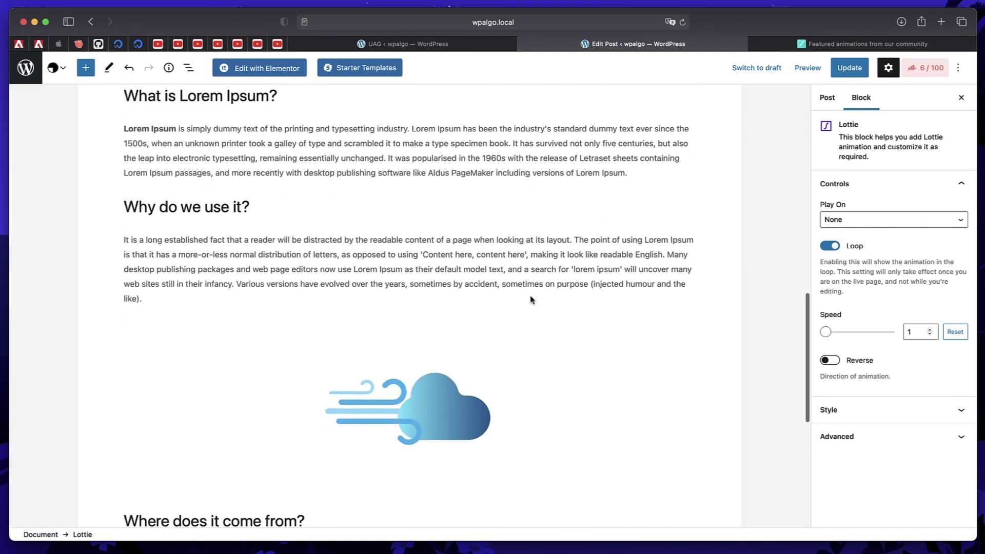